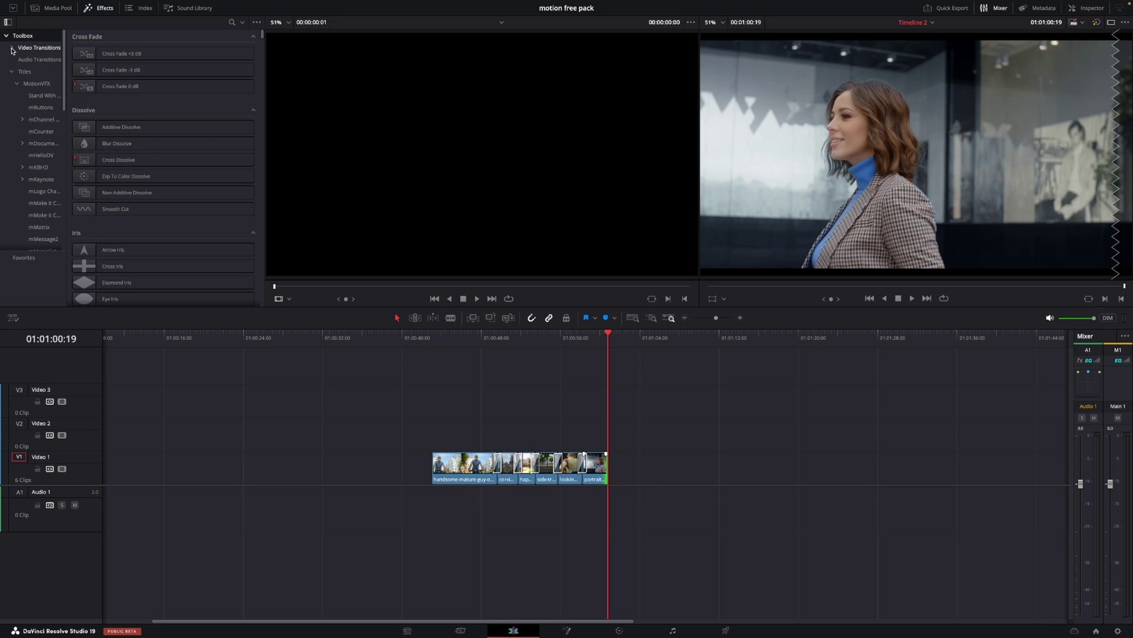
# Apply the mShowtime Transition 01 video transition to the start of the first clip on Video 1.
pyautogui.click(12, 48)
pyautogui.click(43, 191)
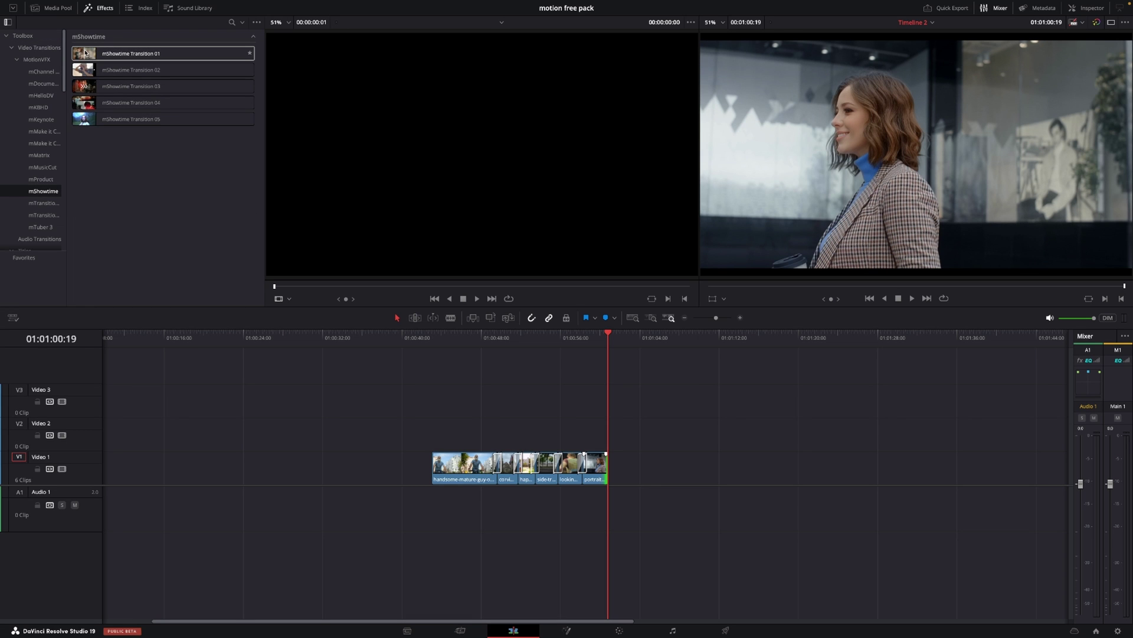
pyautogui.moveTo(84, 53); pyautogui.dragTo(435, 467)
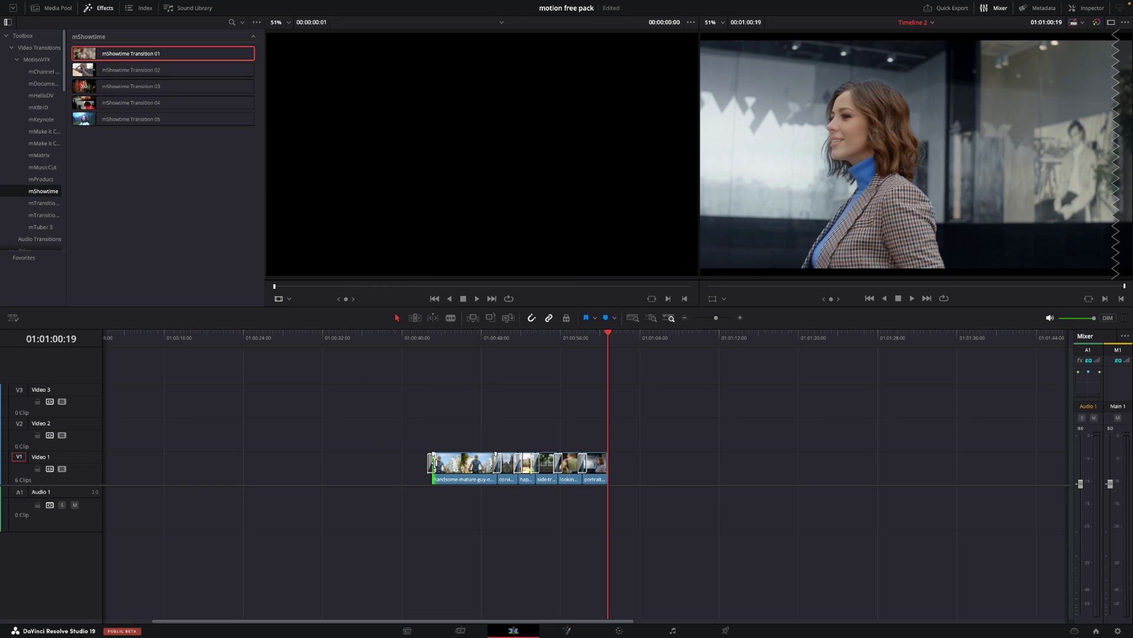
# Enable 4K Quality for the transition at the start of the first clip and preview it on the timeline.
pyautogui.click(435, 463)
pyautogui.click(1091, 8)
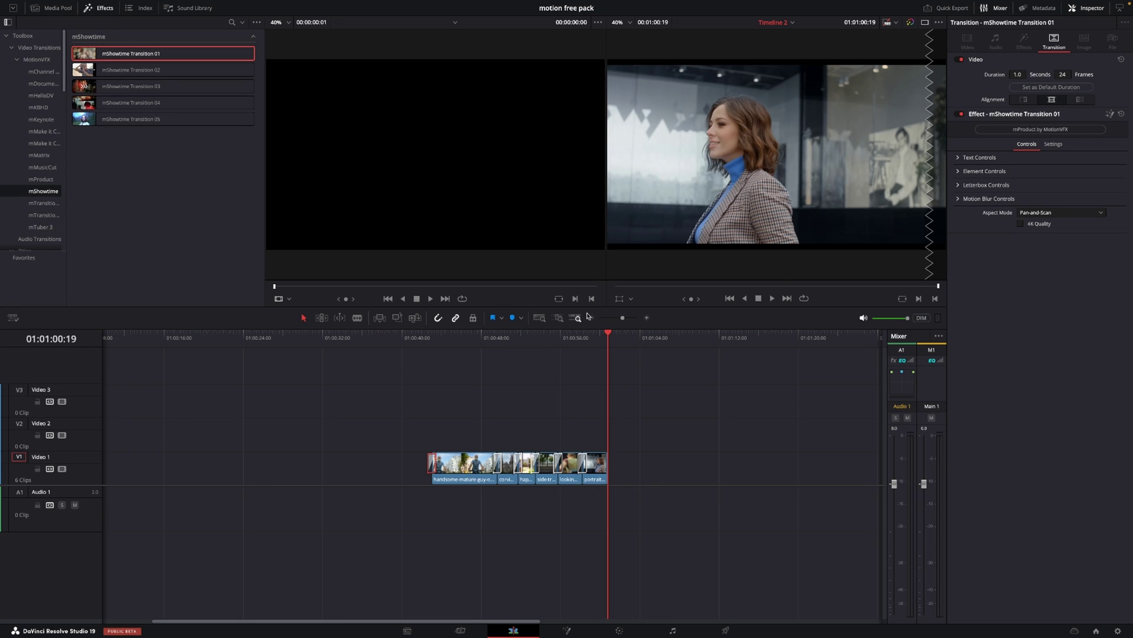
pyautogui.click(433, 339)
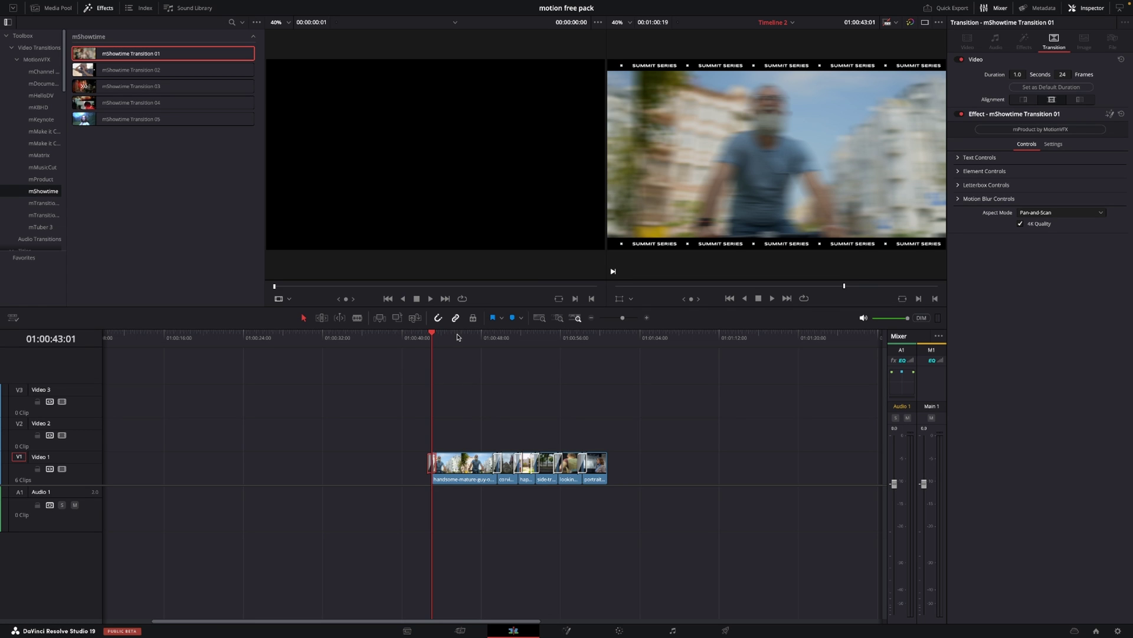
pyautogui.moveTo(459, 337); pyautogui.dragTo(472, 342)
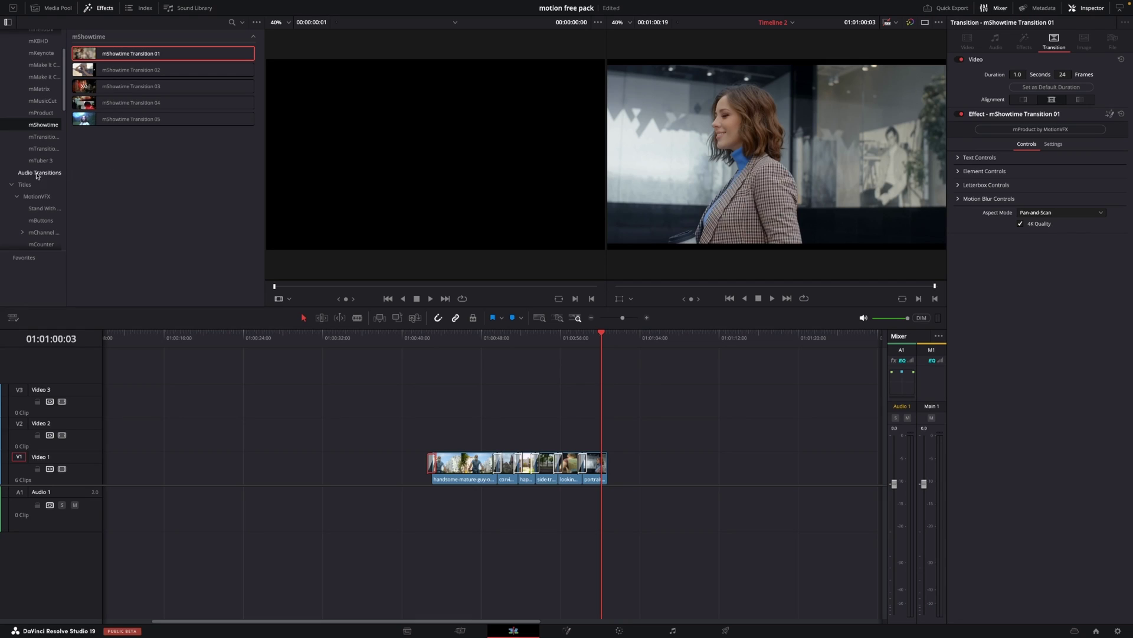
# Place the mShowtime Arrow title on Video 2 above the first clip and expand its arrow settings.
pyautogui.click(21, 185)
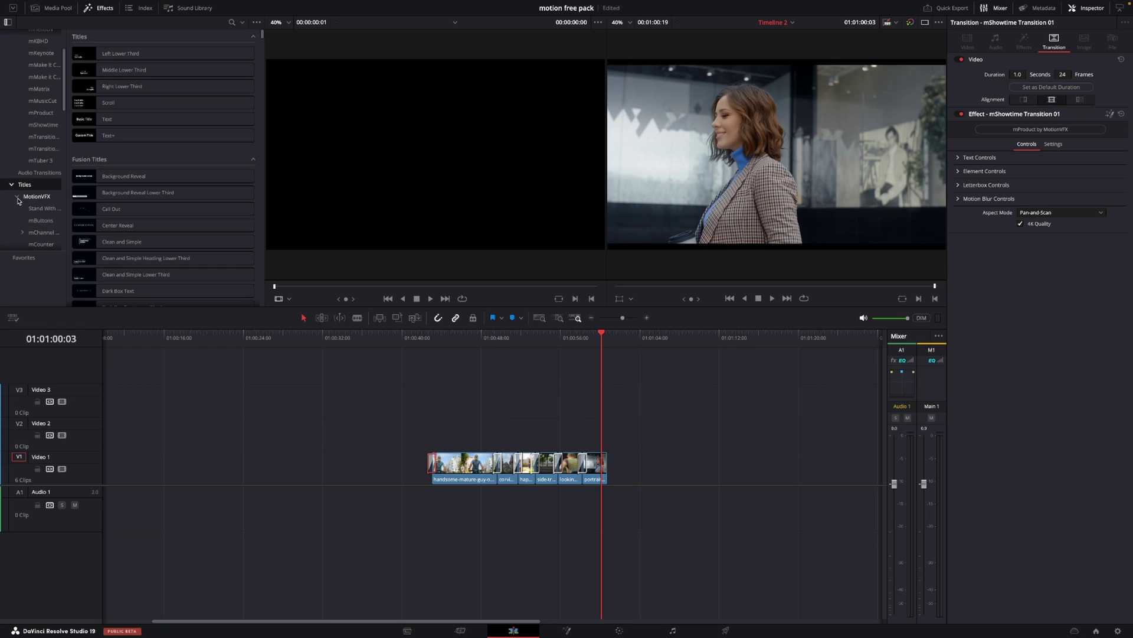
pyautogui.click(33, 197)
pyautogui.scroll(-5, 33, 198)
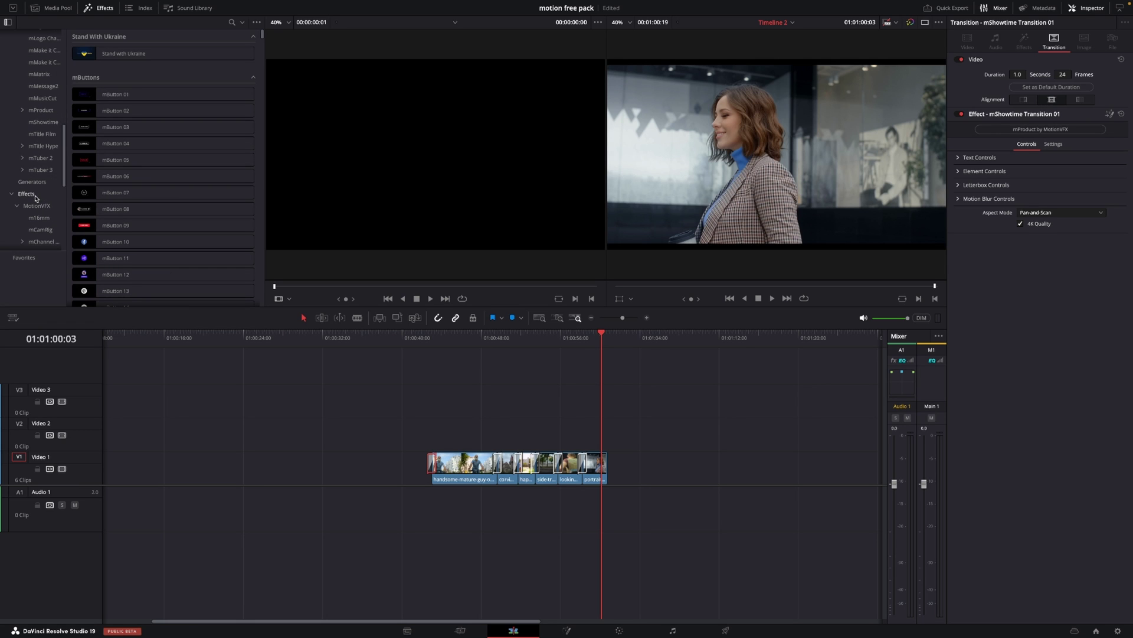
pyautogui.click(44, 123)
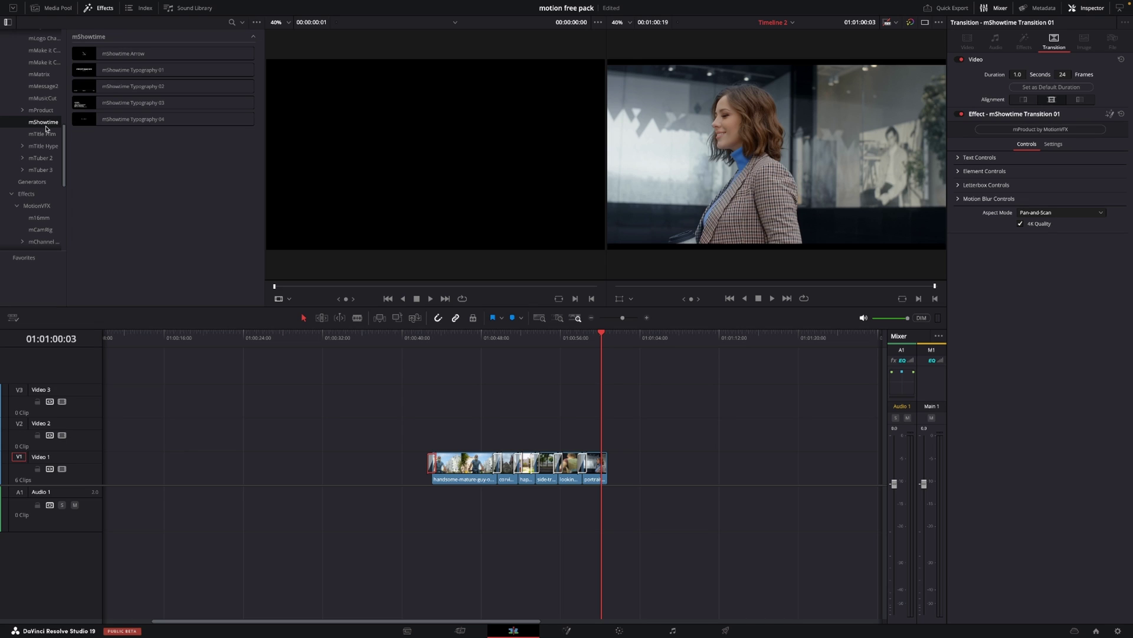
pyautogui.click(92, 55)
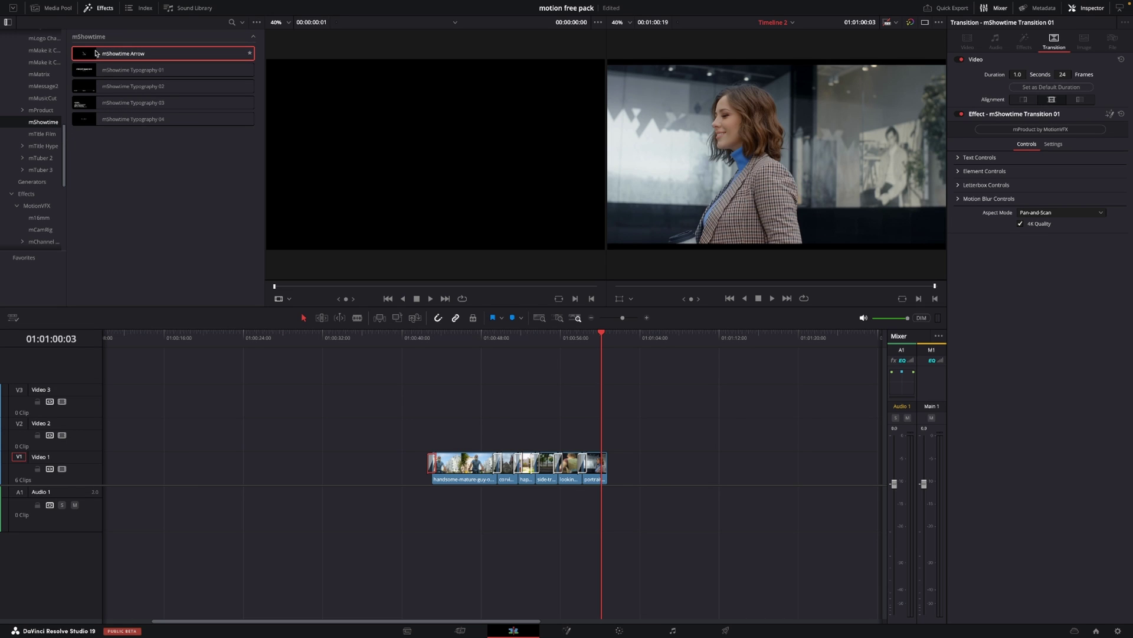
pyautogui.moveTo(93, 55); pyautogui.dragTo(444, 426)
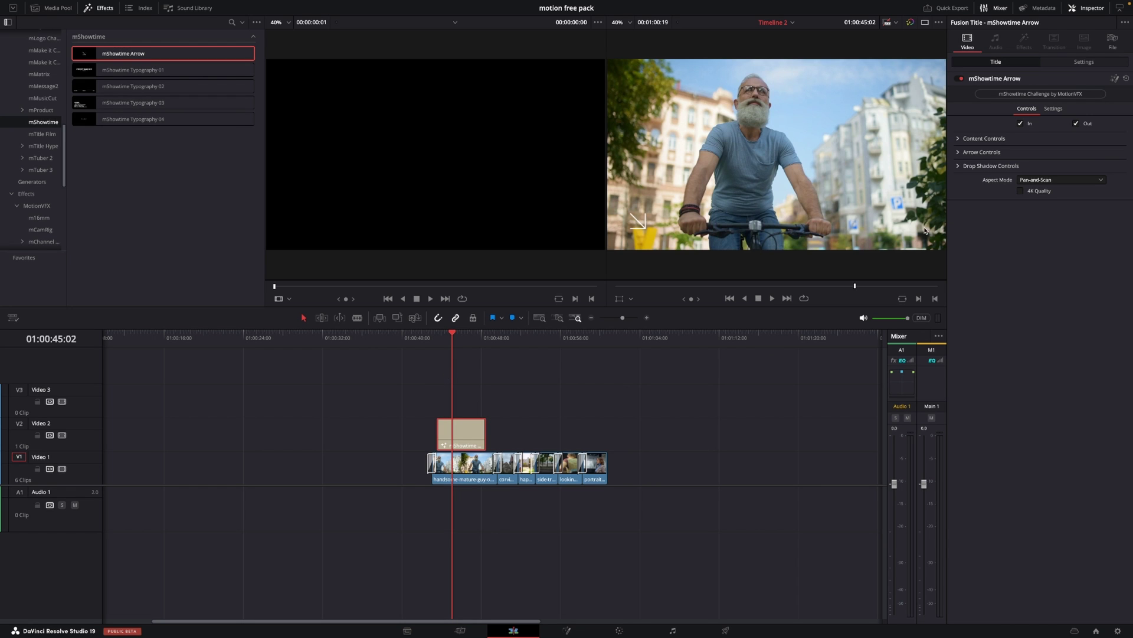
pyautogui.click(960, 152)
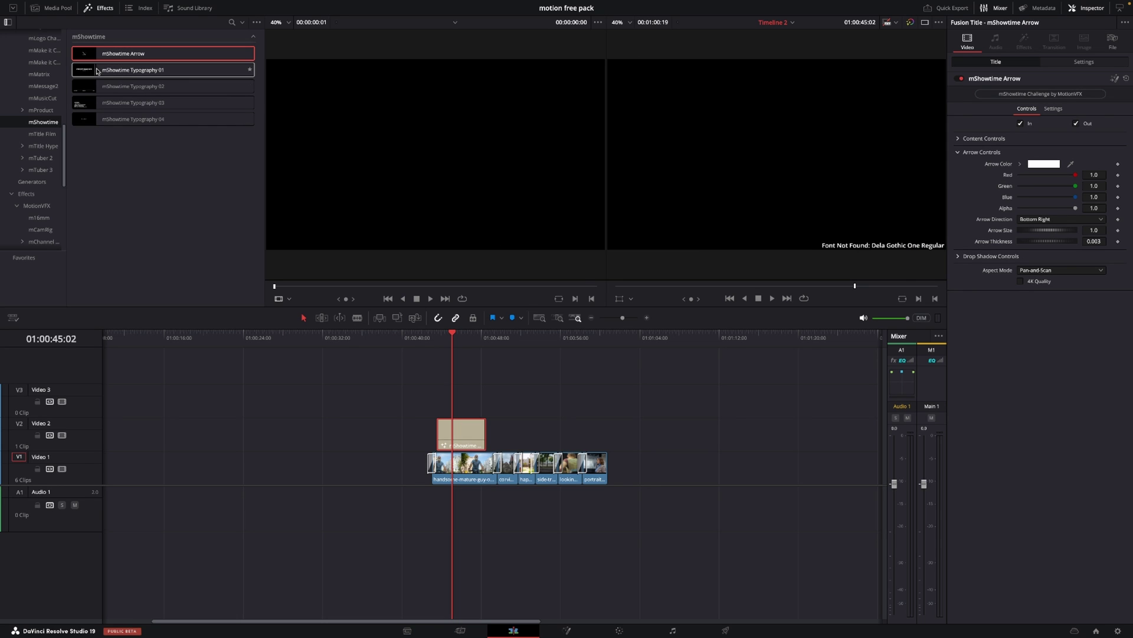
# Add the mShowtime Typography 01 title to Video 2 beyond the last clip, with the playhead at 01:01:04:00 and the title selected.
pyautogui.moveTo(98, 71); pyautogui.dragTo(647, 434)
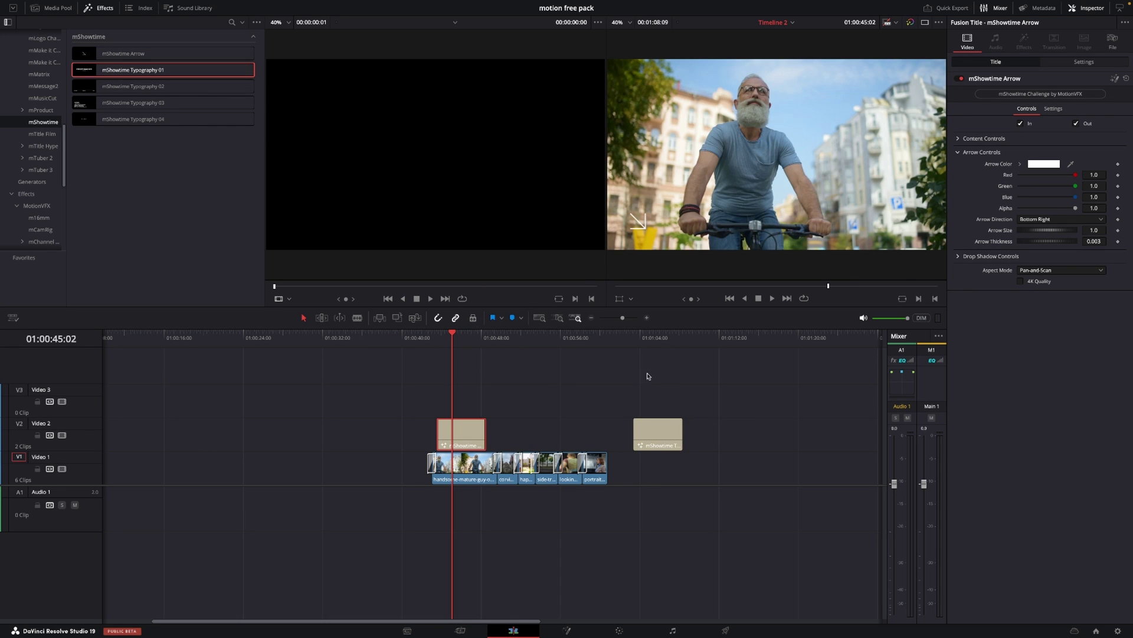
pyautogui.click(646, 339)
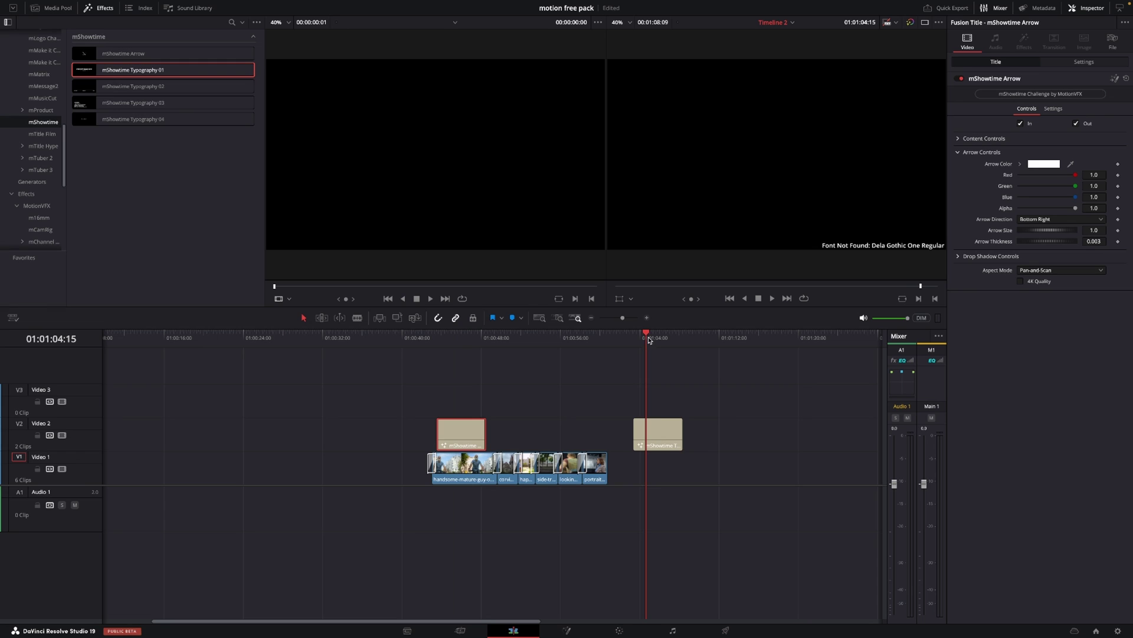
pyautogui.moveTo(649, 340); pyautogui.dragTo(642, 340)
pyautogui.click(652, 434)
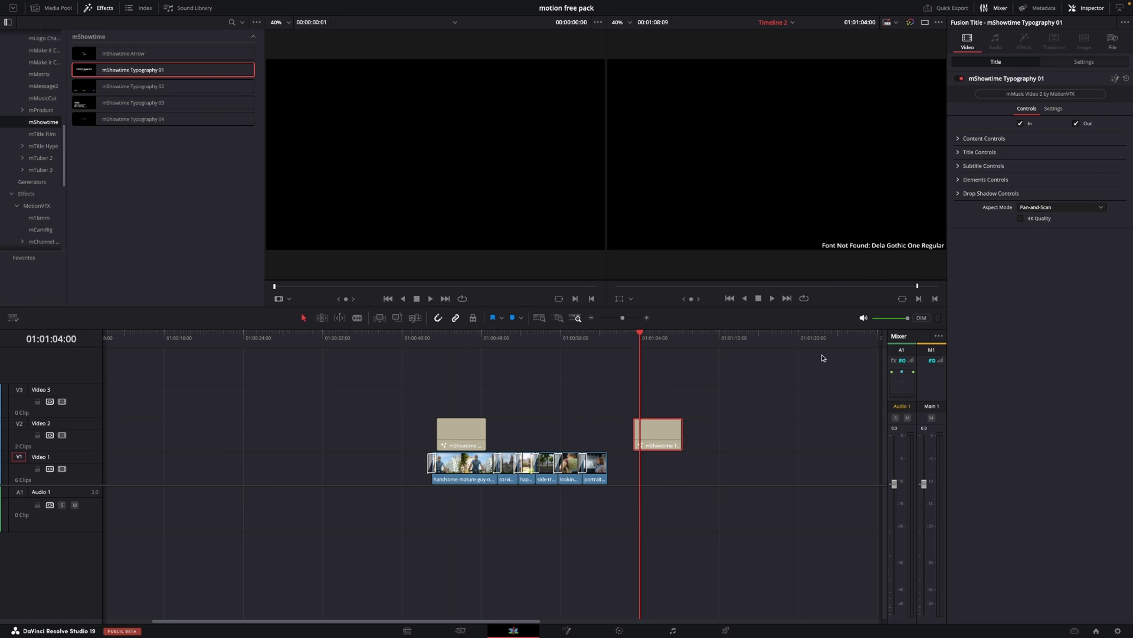
# Set the STREET CULTURE title's font to Aachen and its color to orange FF9900.
pyautogui.click(958, 153)
pyautogui.click(1068, 244)
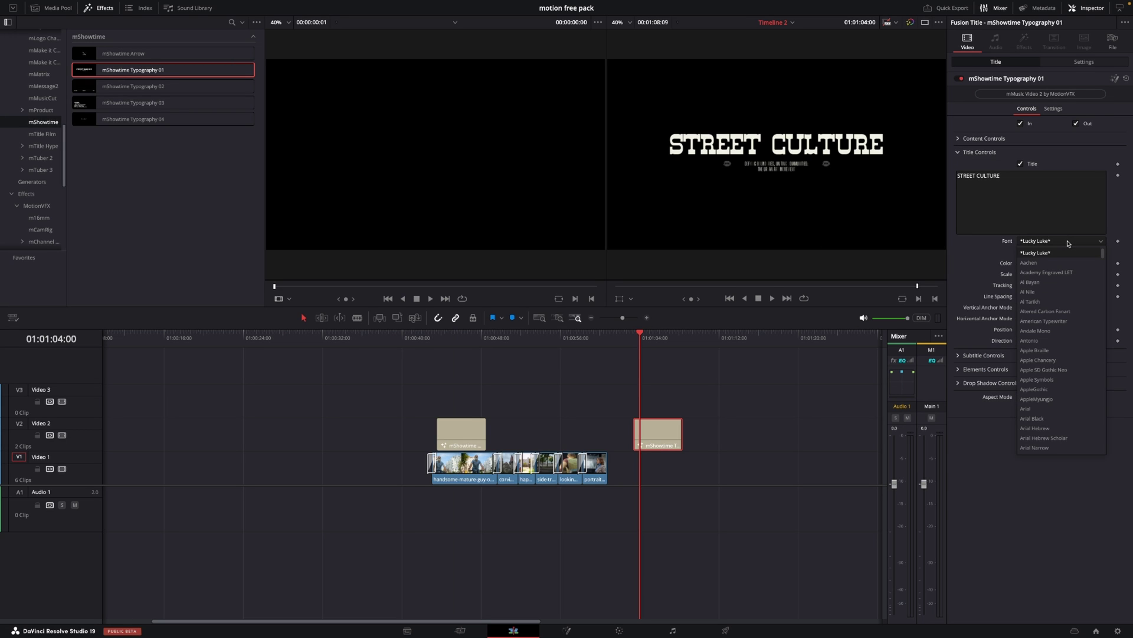
pyautogui.click(1063, 263)
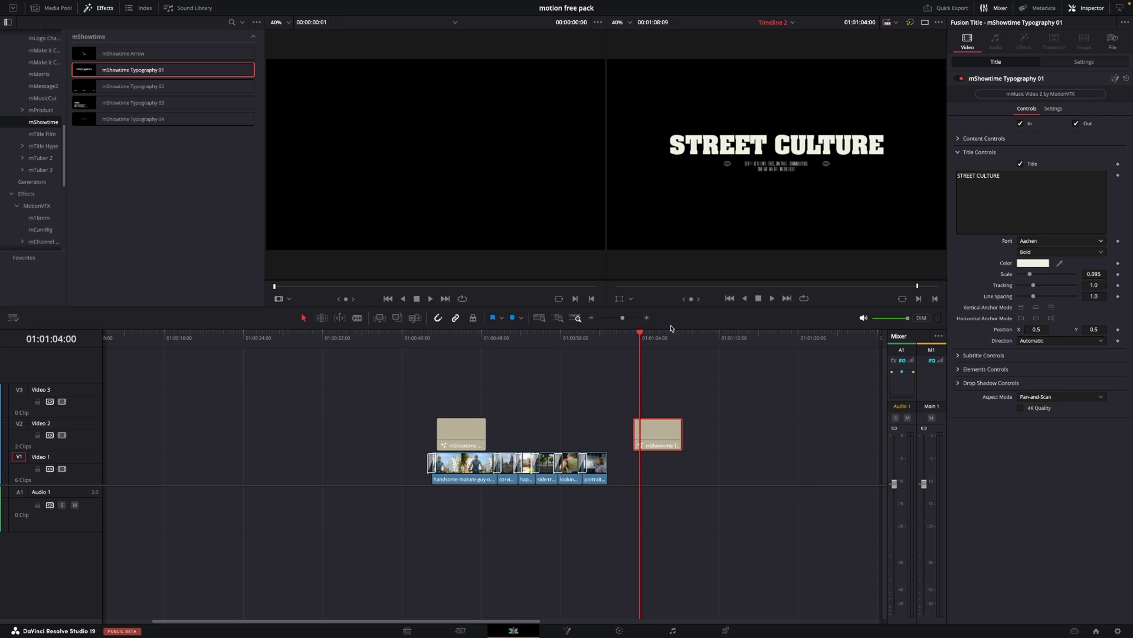
pyautogui.click(1032, 268)
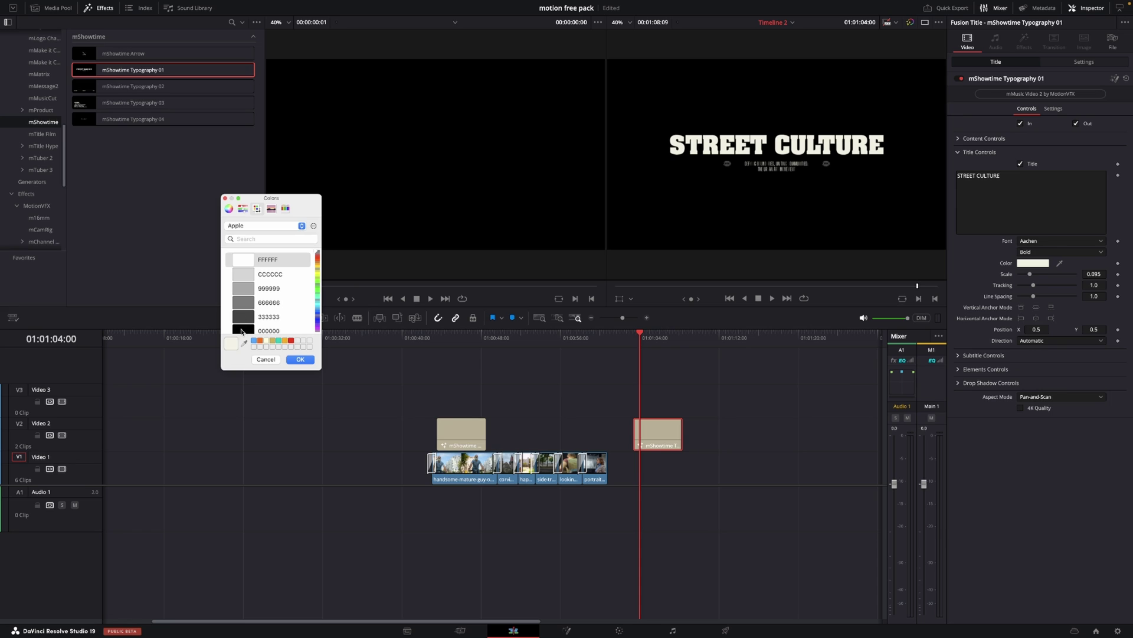
pyautogui.click(286, 340)
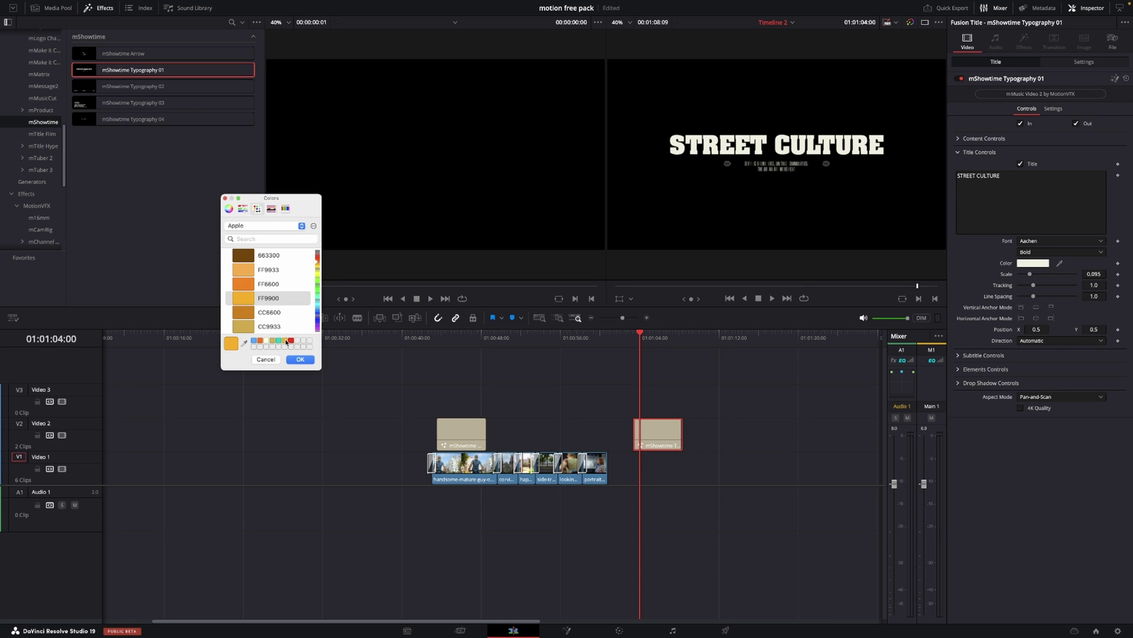
pyautogui.click(301, 359)
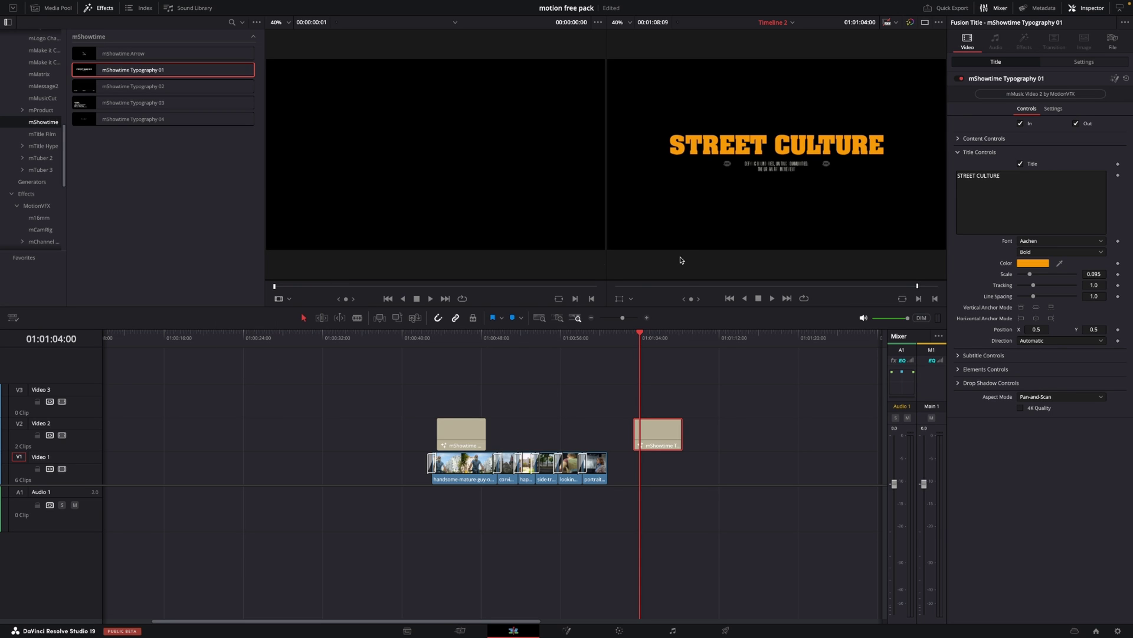
# Set the subtitle's color to the same orange as the main title.
pyautogui.click(959, 356)
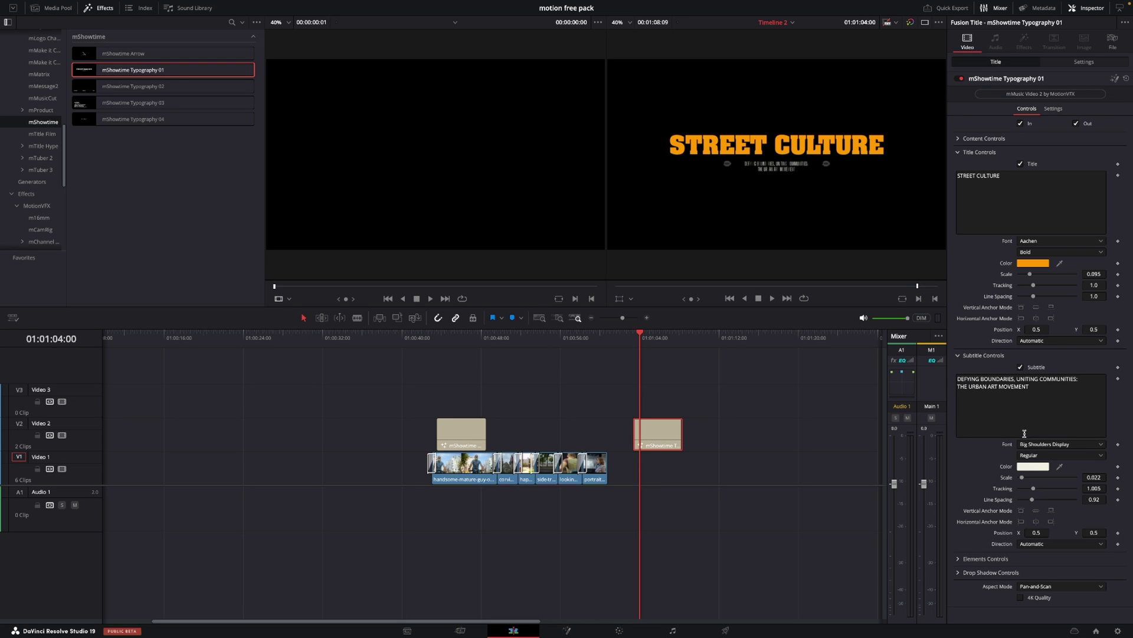
pyautogui.click(1030, 467)
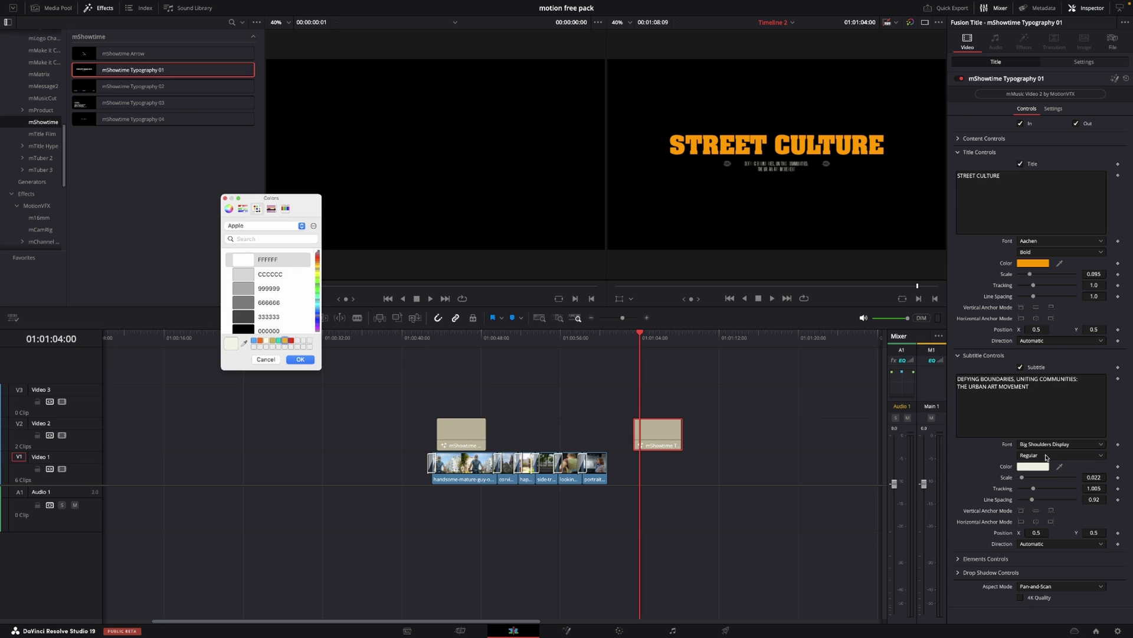
pyautogui.click(286, 341)
pyautogui.click(300, 359)
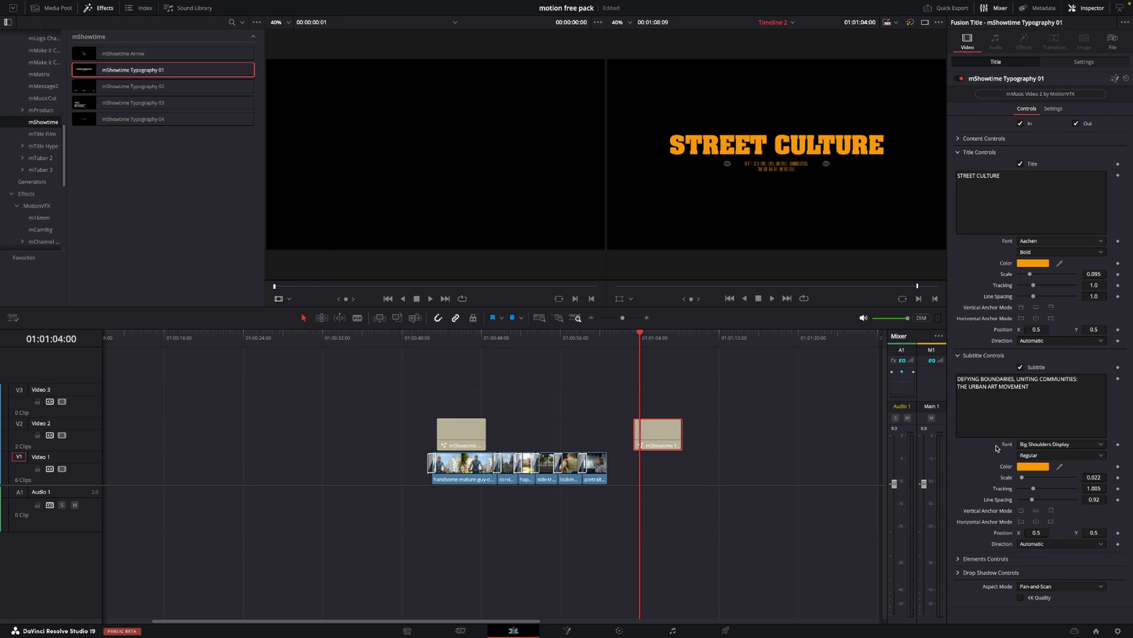
# Switch the title's logo symbol type to Custom and set the logo scale to 0.08.
pyautogui.click(958, 560)
pyautogui.scroll(-4, 967, 546)
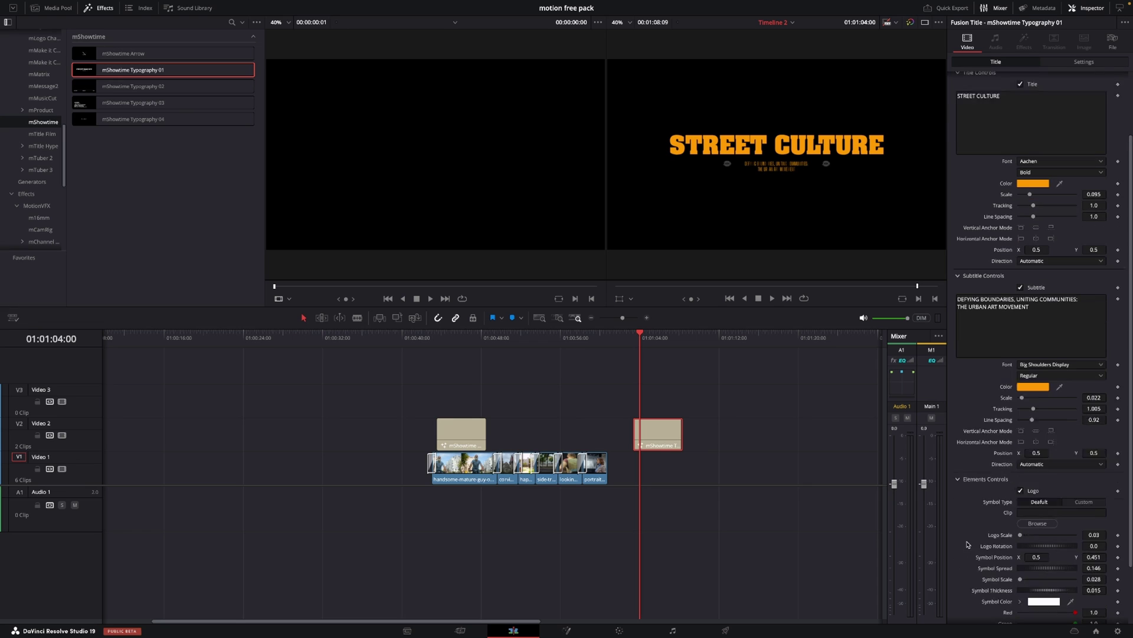
pyautogui.click(1021, 464)
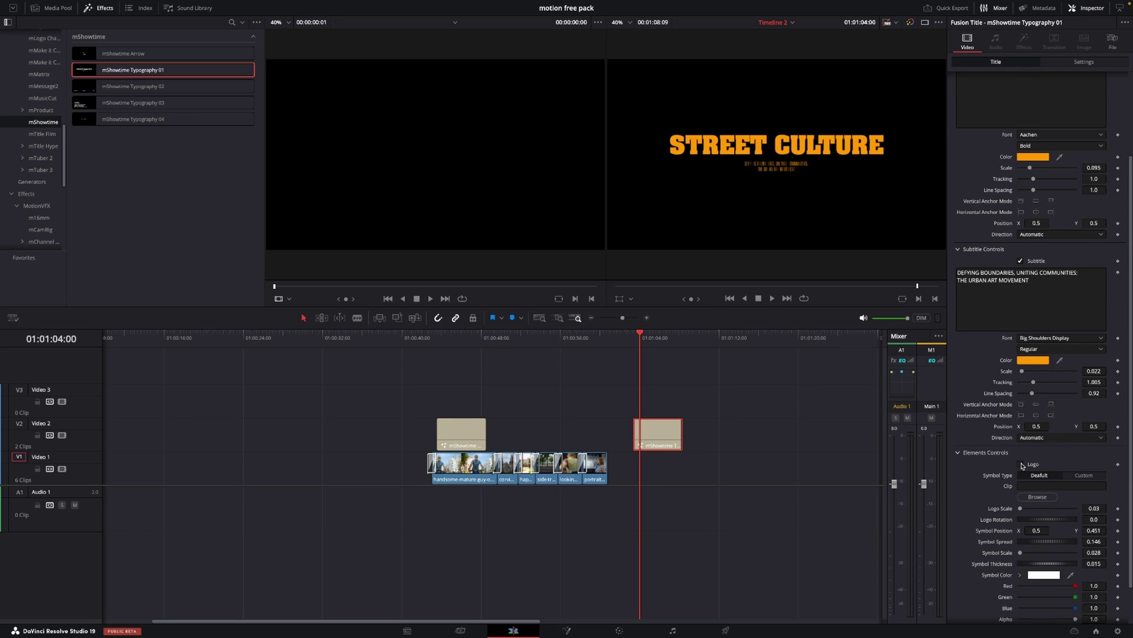
pyautogui.click(1021, 464)
pyautogui.scroll(-2, 1025, 463)
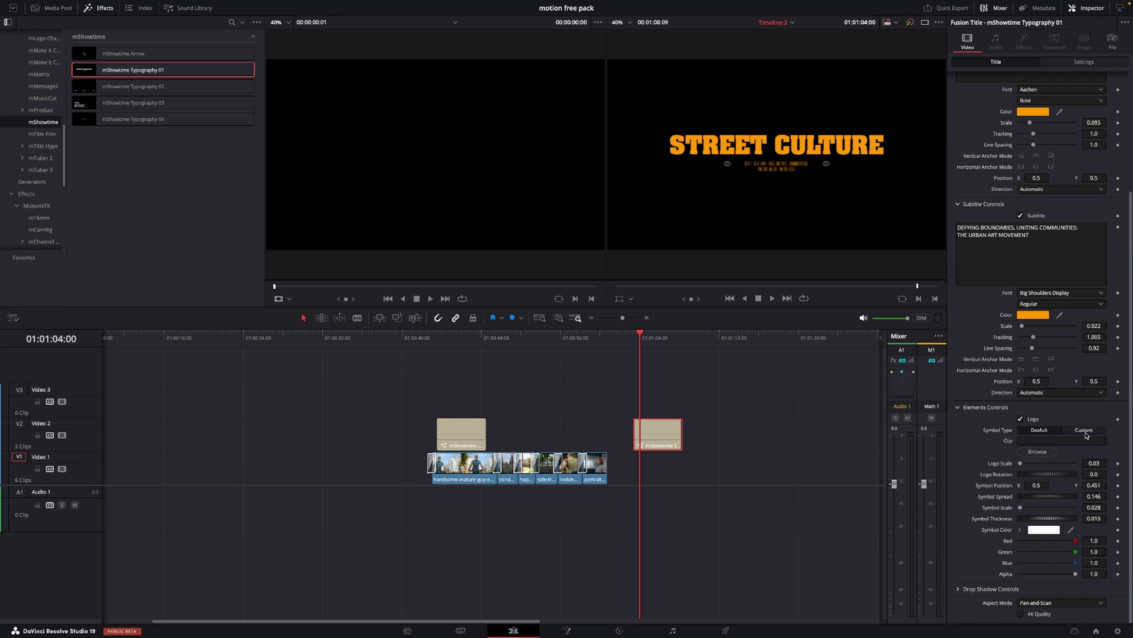
pyautogui.click(1084, 430)
pyautogui.click(1048, 440)
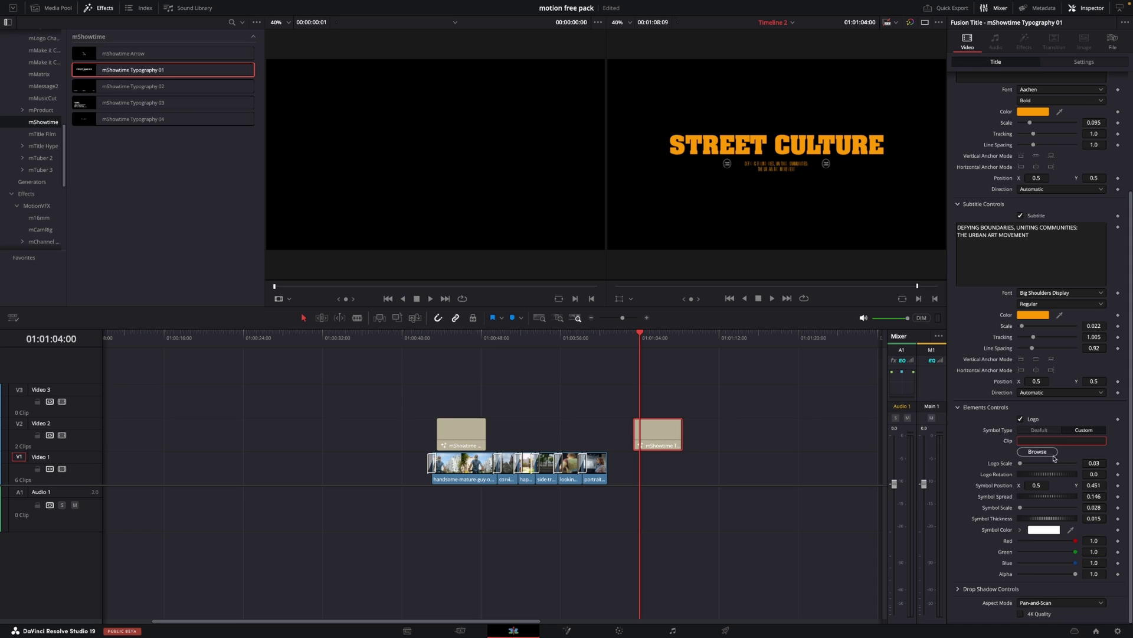
pyautogui.moveTo(1021, 465); pyautogui.dragTo(1022, 465)
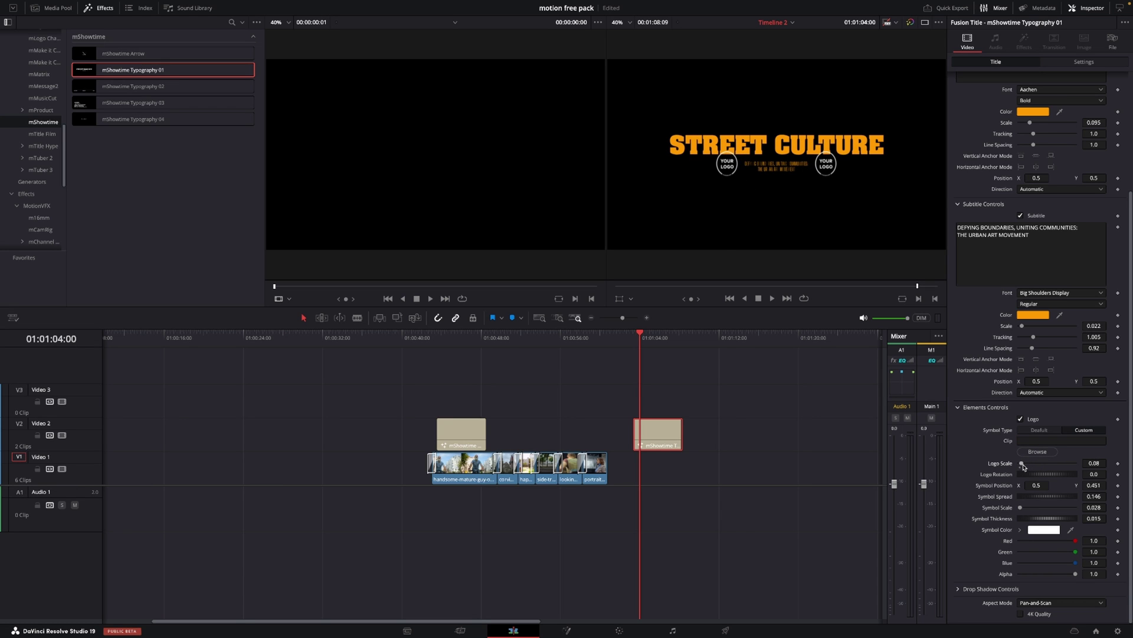
# Hide the logo and enable the drop shadow on the STREET CULTURE title.
pyautogui.click(1021, 419)
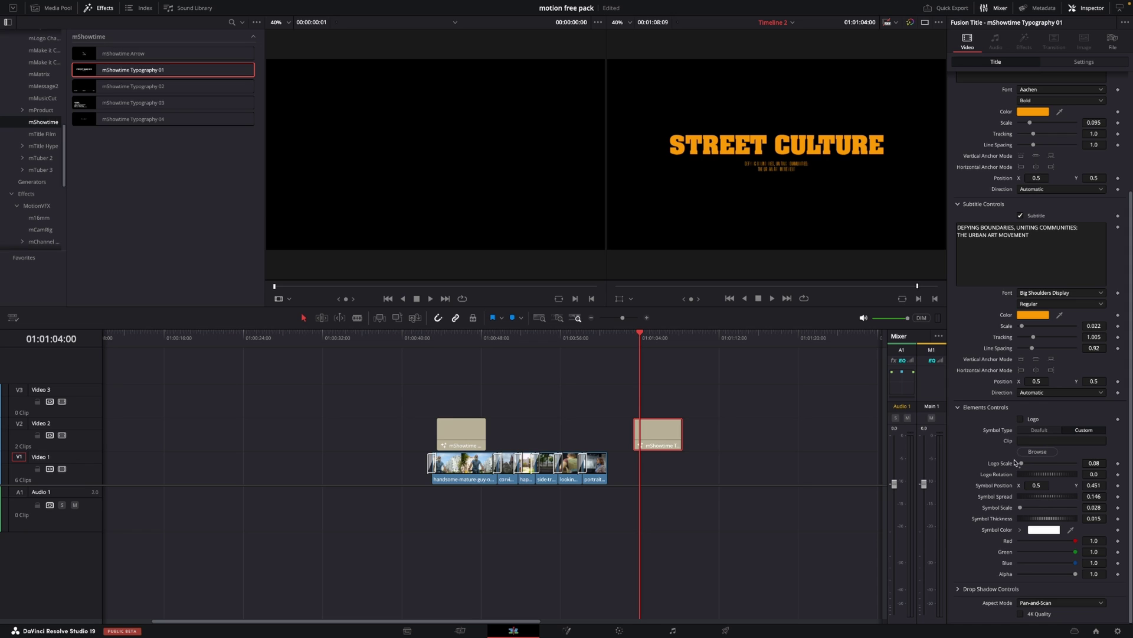
pyautogui.click(960, 589)
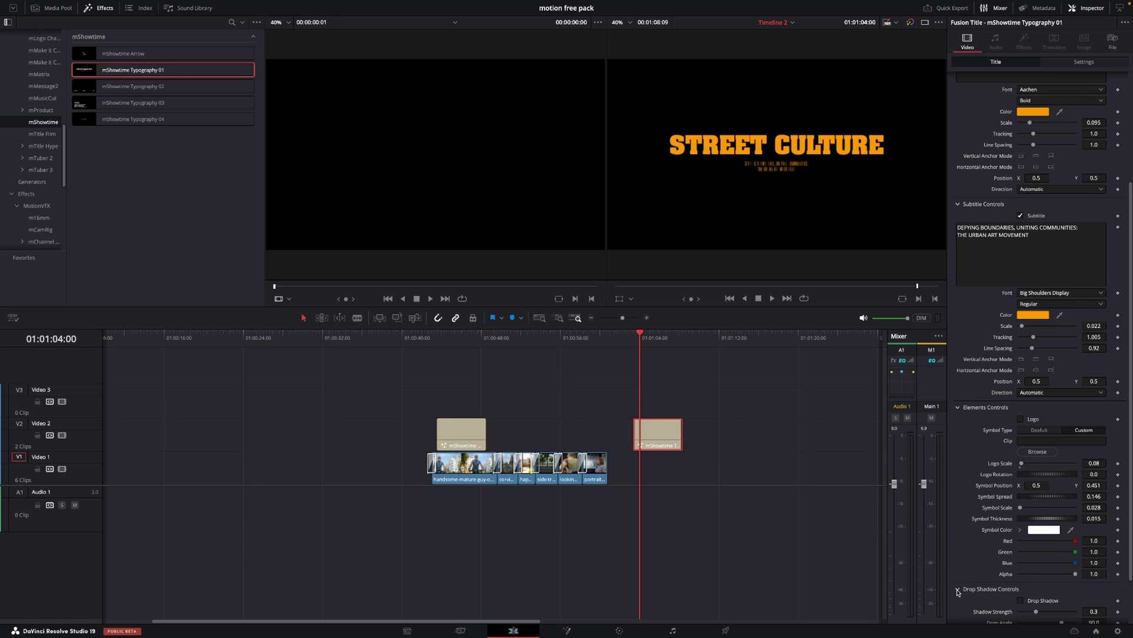
pyautogui.scroll(-1, 988, 565)
pyautogui.click(1021, 542)
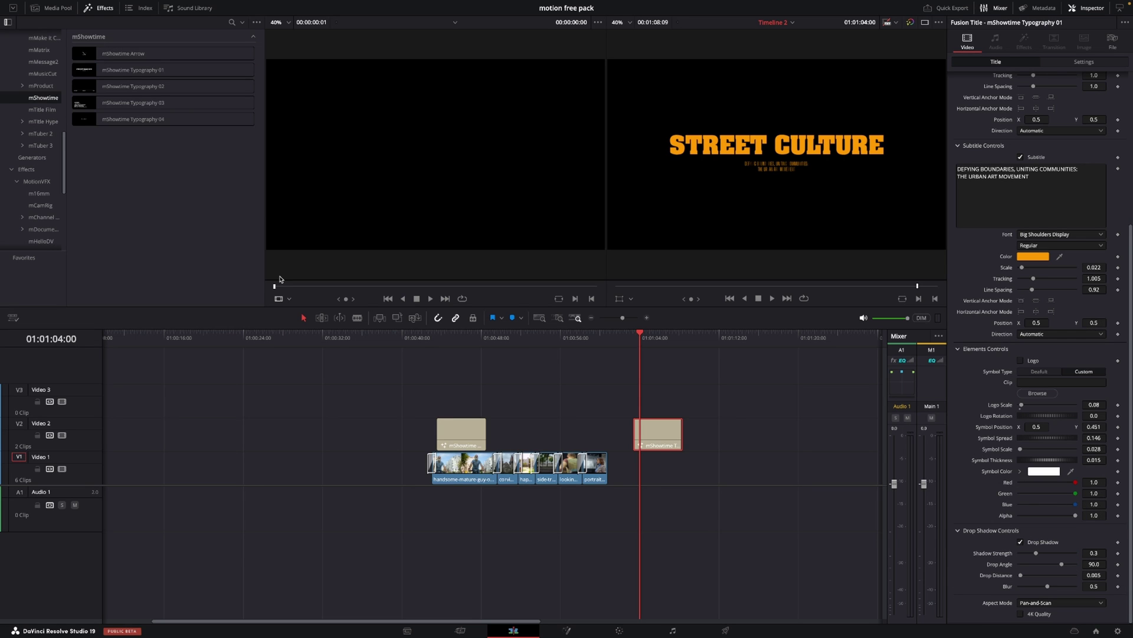
# Place a Solid Color generator on Video 1 beneath the STREET CULTURE title and color it gray 999999.
pyautogui.click(31, 157)
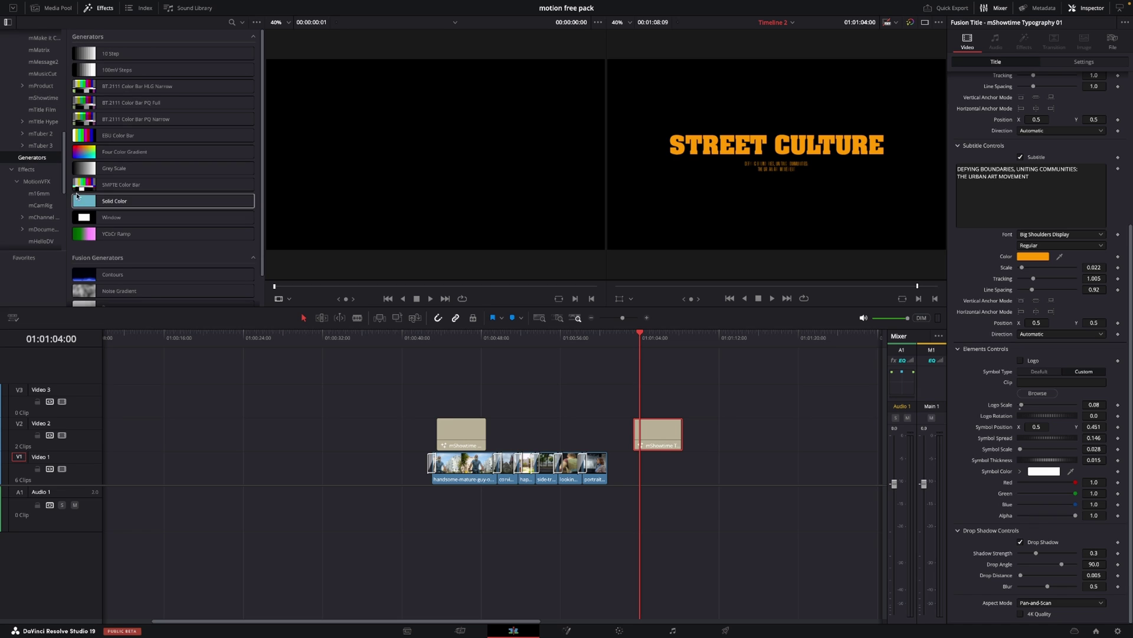
pyautogui.moveTo(93, 205); pyautogui.dragTo(633, 523)
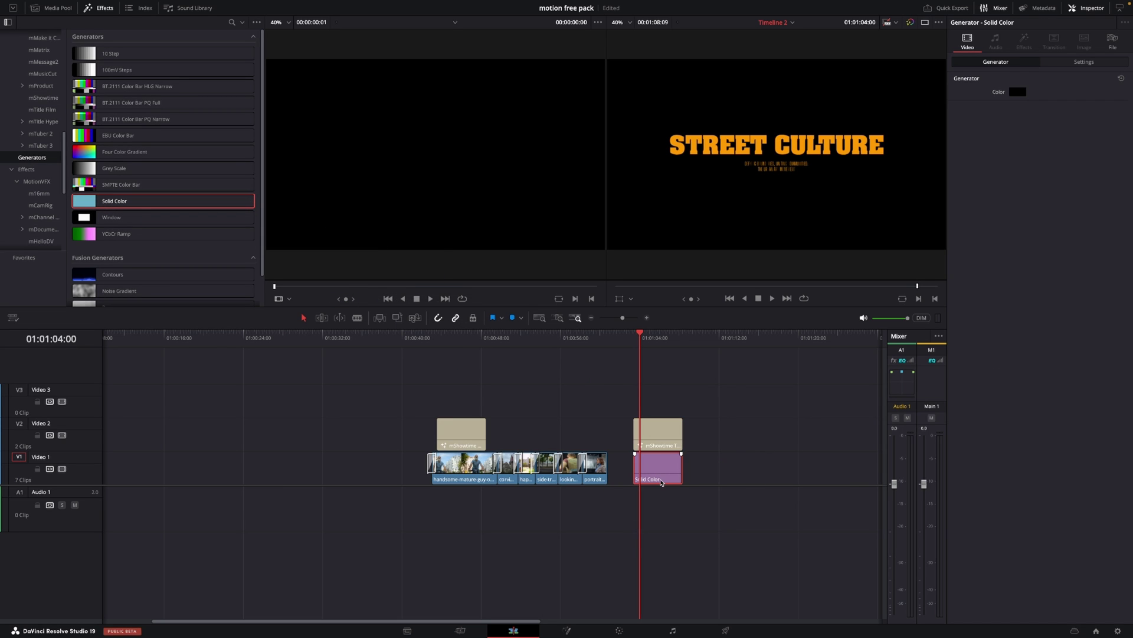
pyautogui.click(1016, 93)
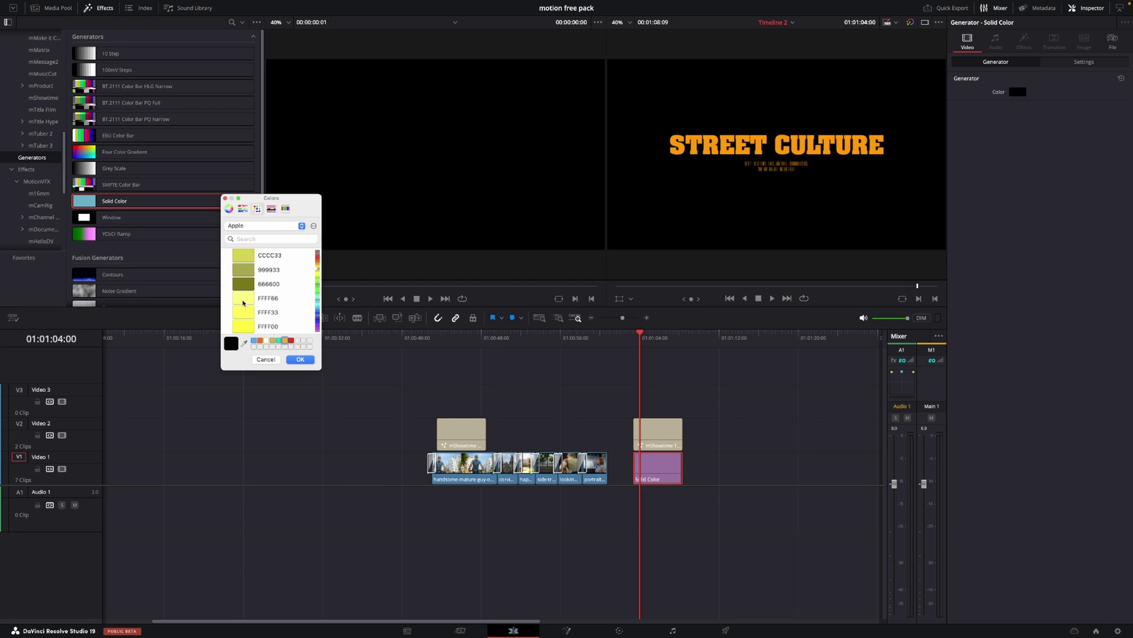
pyautogui.scroll(10, 246, 287)
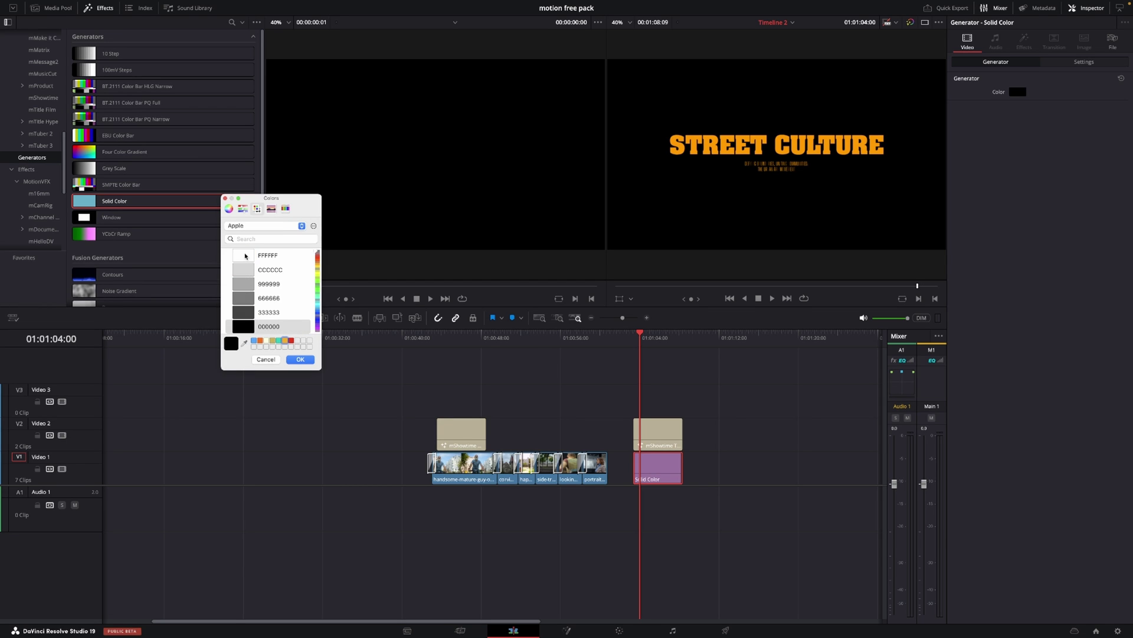
pyautogui.click(245, 256)
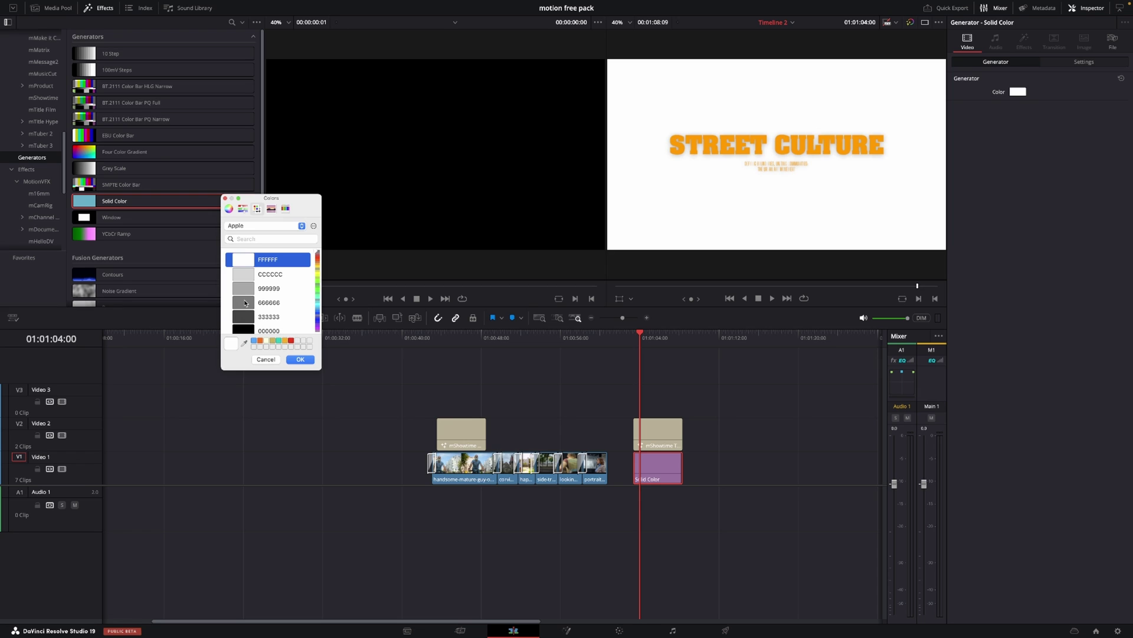
pyautogui.click(245, 289)
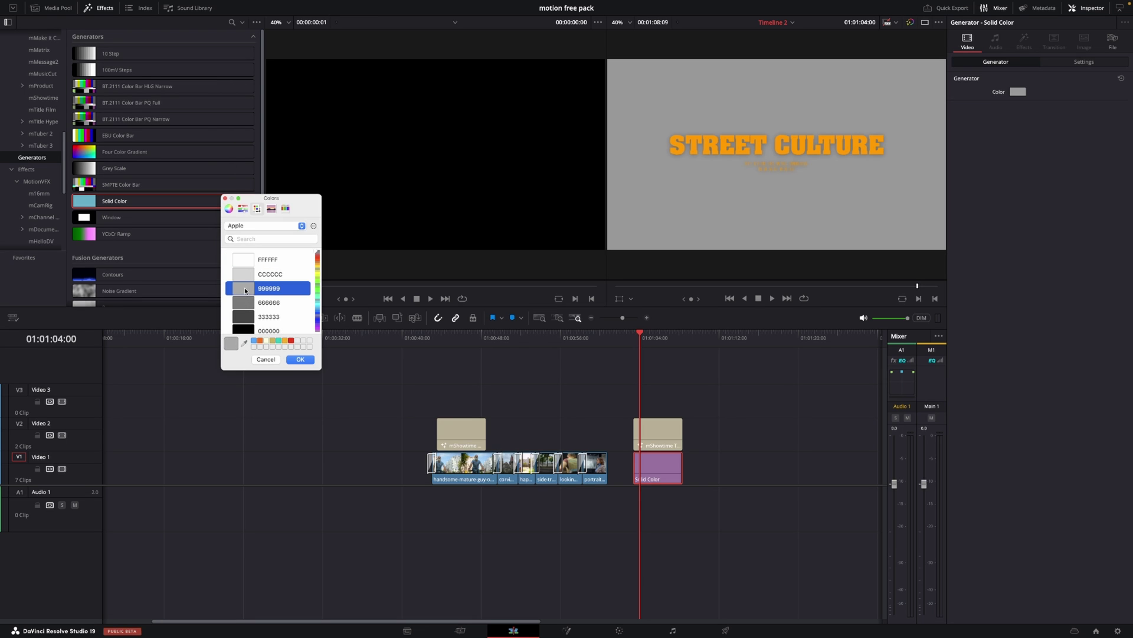
pyautogui.click(310, 358)
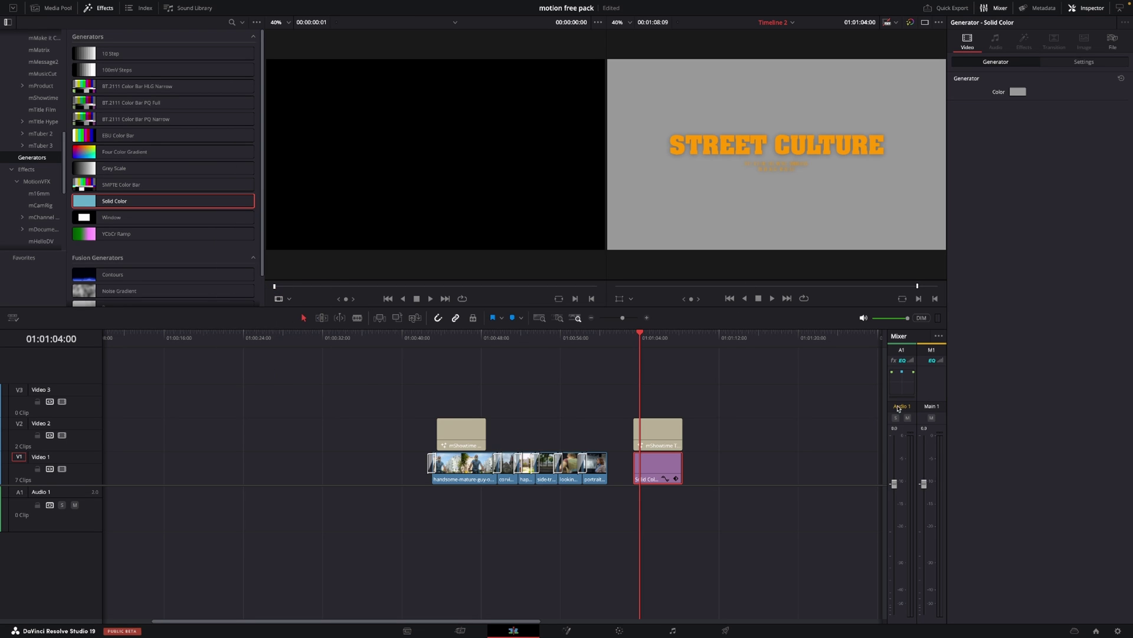
# Set the STREET CULTURE title's shadow strength to 0.638, angle to 49, distance to 0.0961 and blur to 0.717, and play it full screen.
pyautogui.click(663, 434)
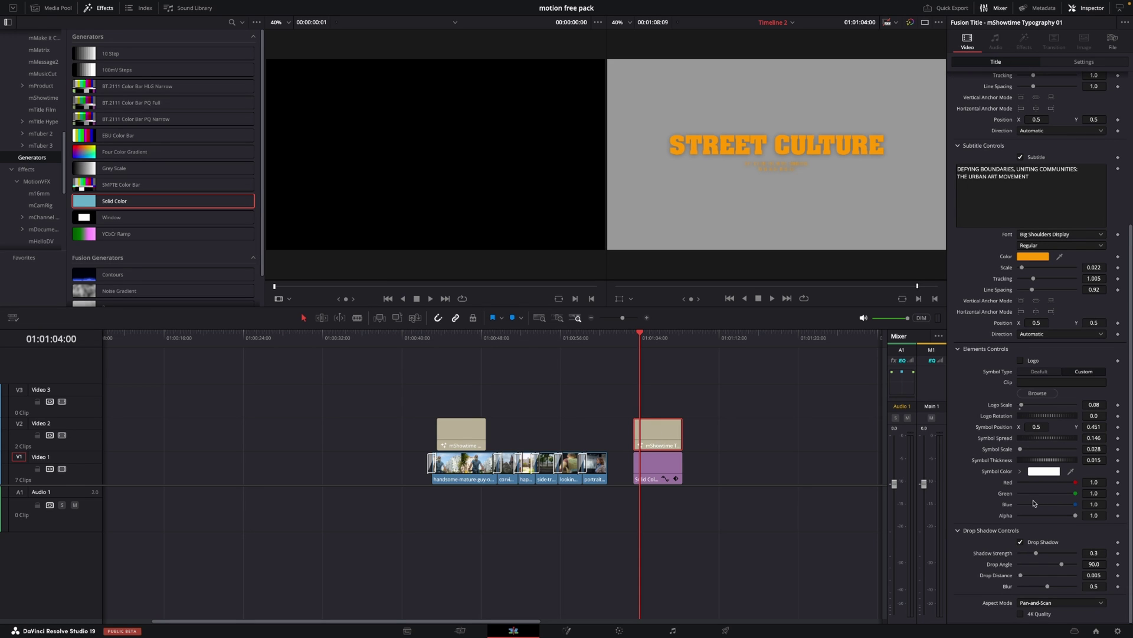
pyautogui.moveTo(1036, 556); pyautogui.dragTo(1061, 588)
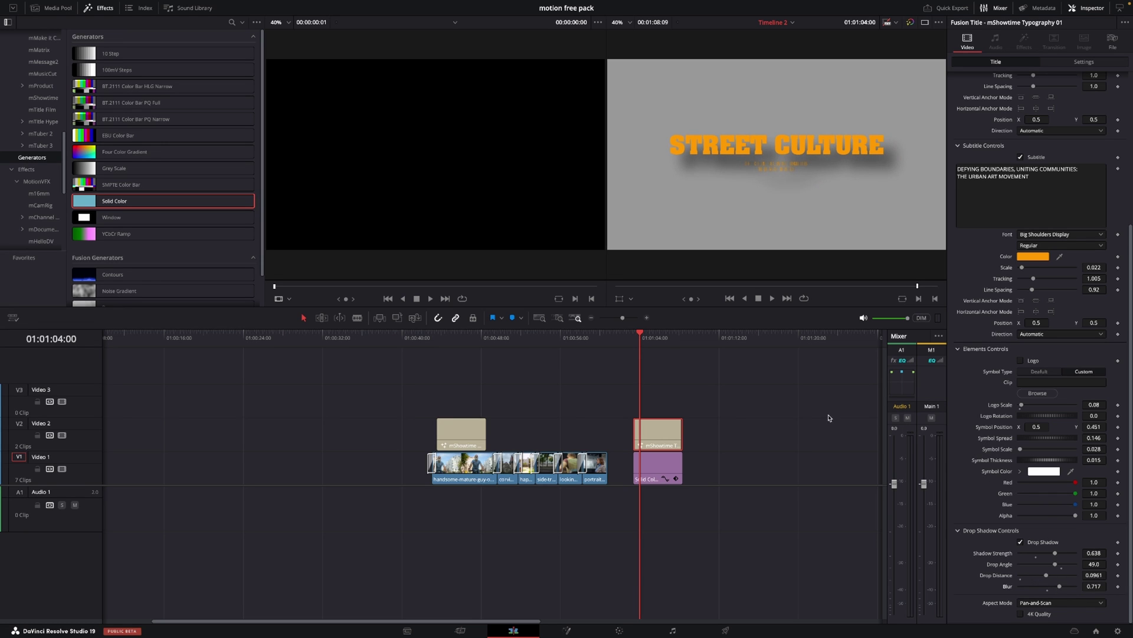
pyautogui.click(635, 338)
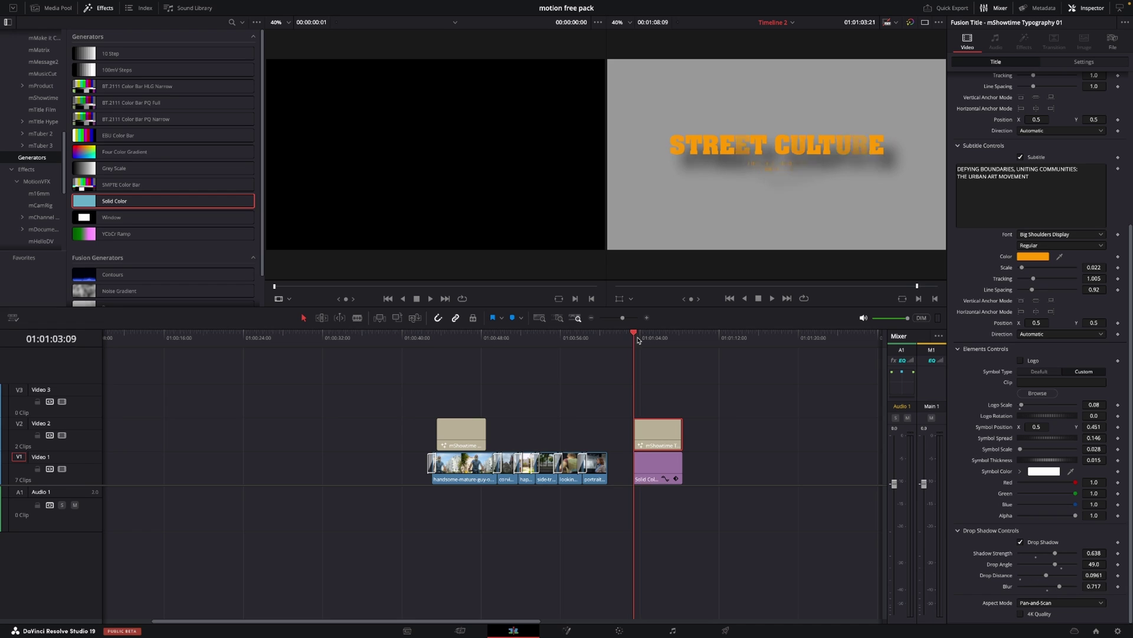
pyautogui.press('space')
pyautogui.hotkey('ctrl', 'f')
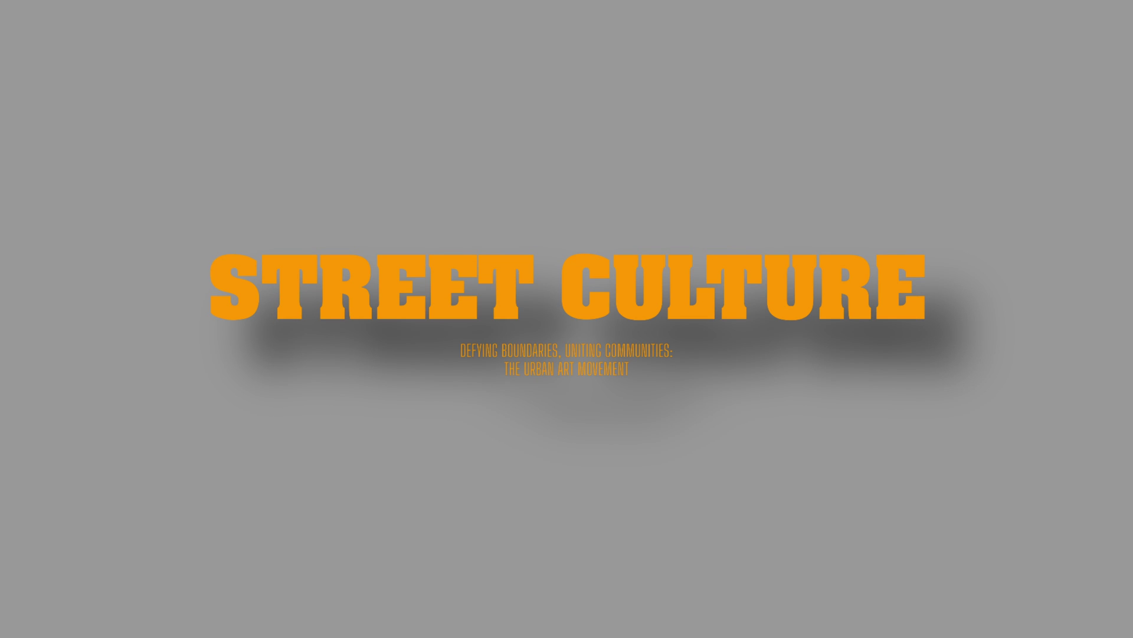
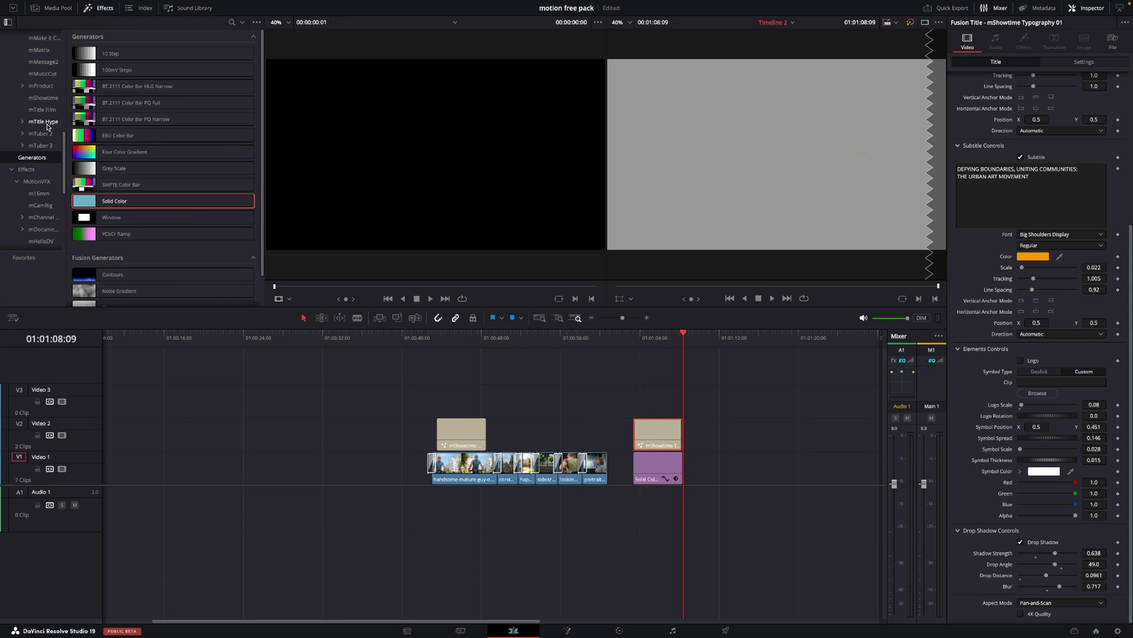
# Add the mShowtime Typography 02 title on Video 2 after the STREET CULTURE title and play it.
pyautogui.click(44, 98)
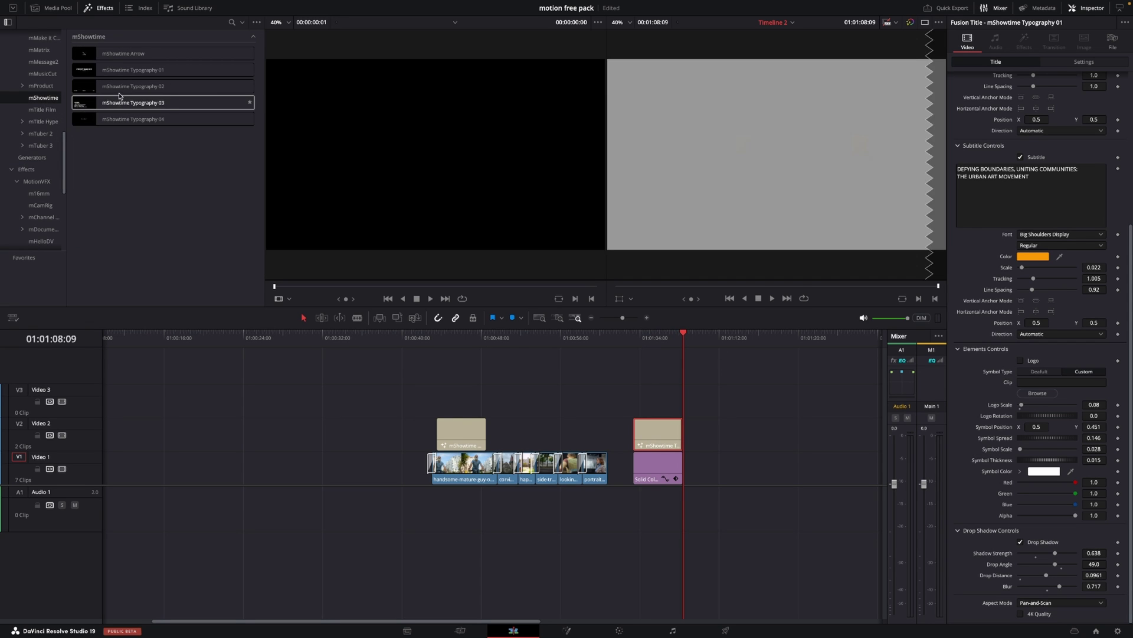
pyautogui.moveTo(133, 86); pyautogui.dragTo(687, 431)
pyautogui.press('space')
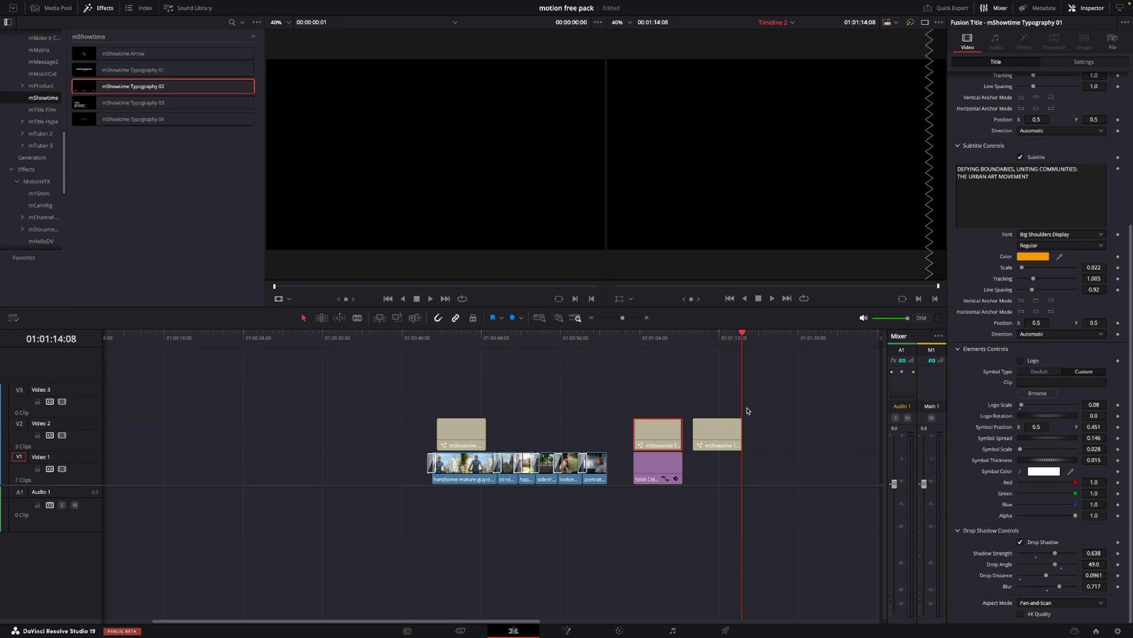
# Add the mShowtime Typography 03 title after Typography 02 on Video 2 and preview its middle frame.
pyautogui.moveTo(165, 102); pyautogui.dragTo(756, 440)
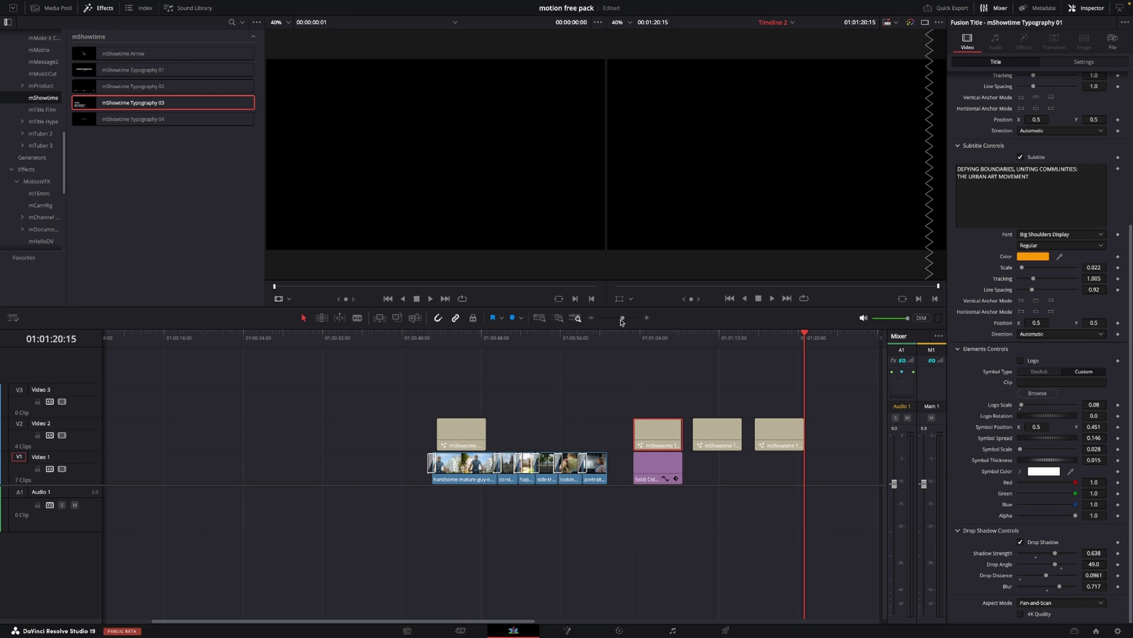
pyautogui.moveTo(622, 317); pyautogui.dragTo(621, 318)
pyautogui.click(472, 451)
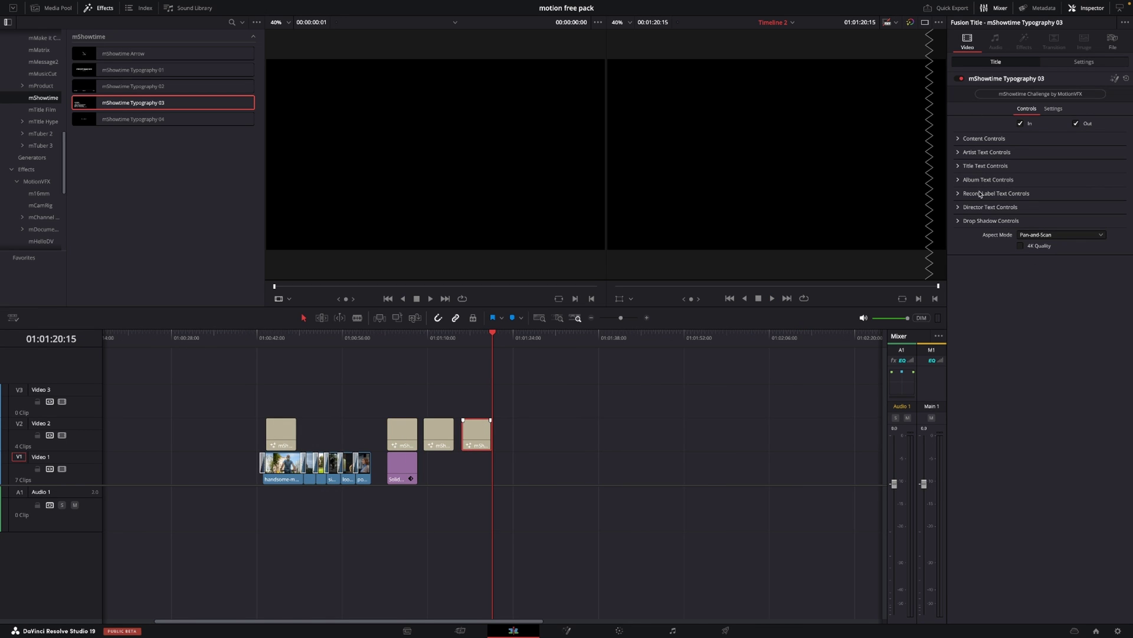
pyautogui.click(476, 338)
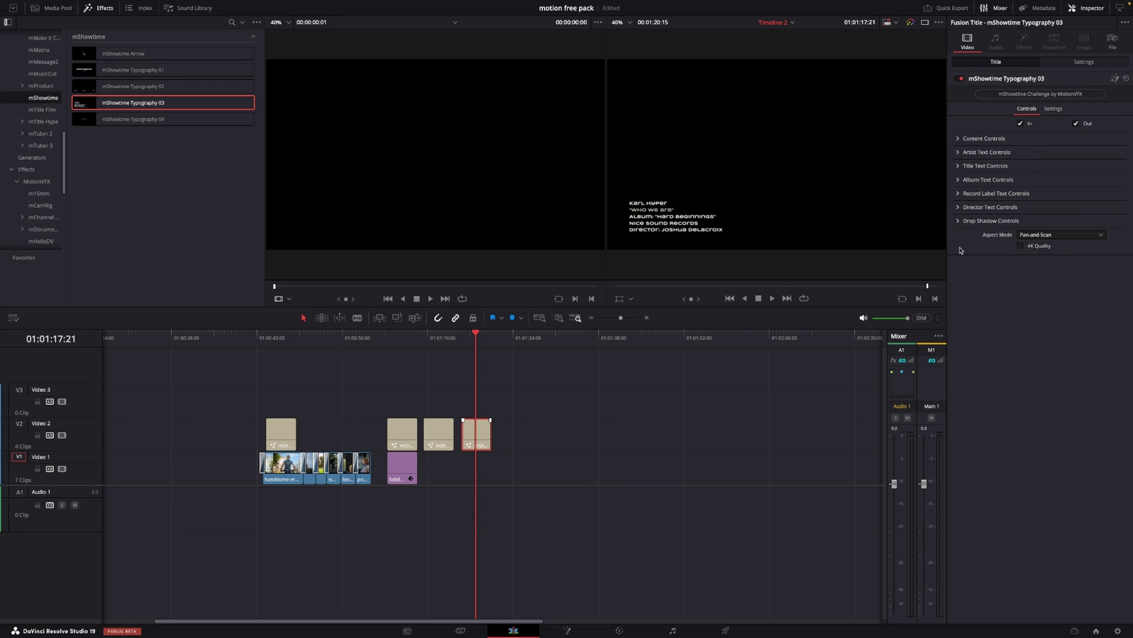
# Add the mShowtime Typography 04 title after Typography 03 on Video 2 and move the playhead to its start.
pyautogui.moveTo(164, 123); pyautogui.dragTo(512, 436)
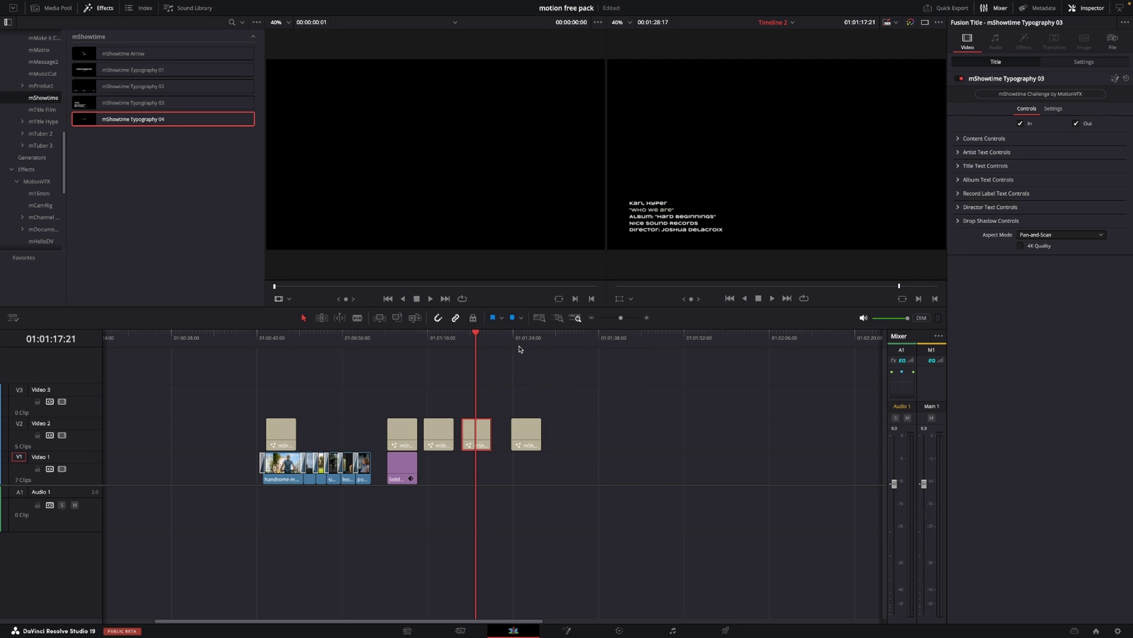
pyautogui.click(519, 348)
pyautogui.moveTo(520, 336); pyautogui.dragTo(507, 338)
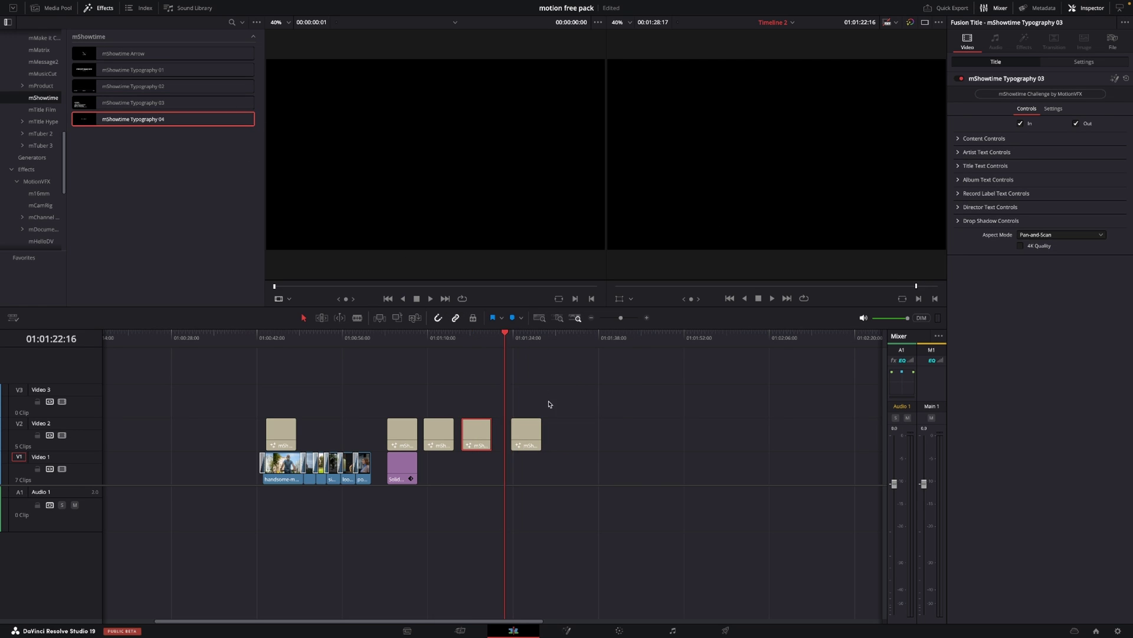
pyautogui.click(511, 339)
# Replace the Typography 04 title's text with FILM/LEARN/SHARE.
pyautogui.click(530, 439)
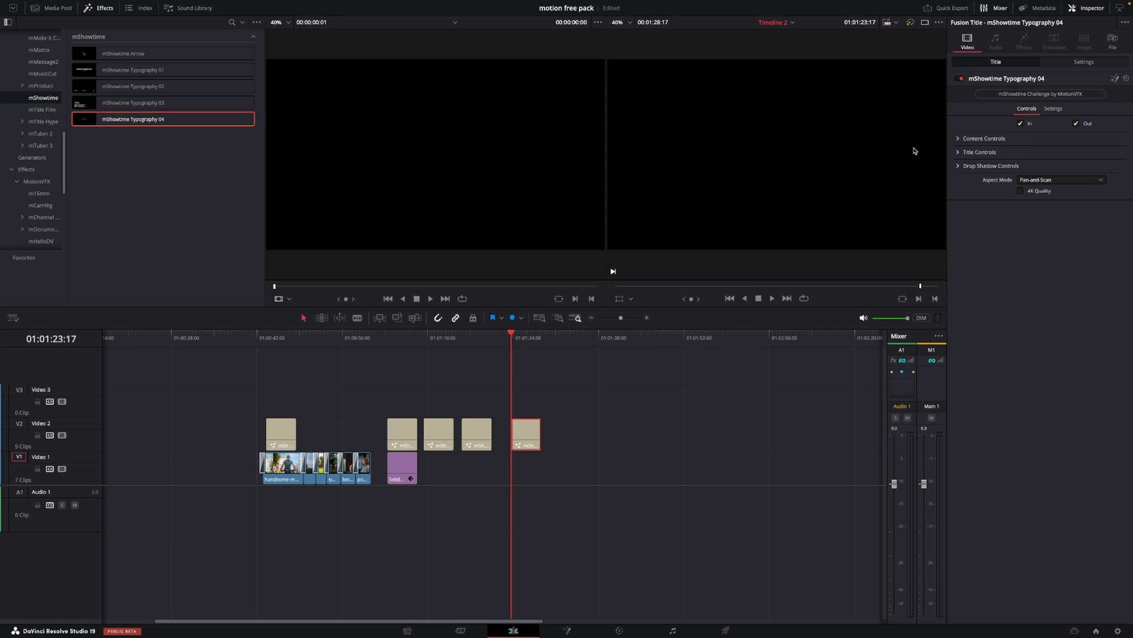
pyautogui.click(960, 154)
pyautogui.click(982, 163)
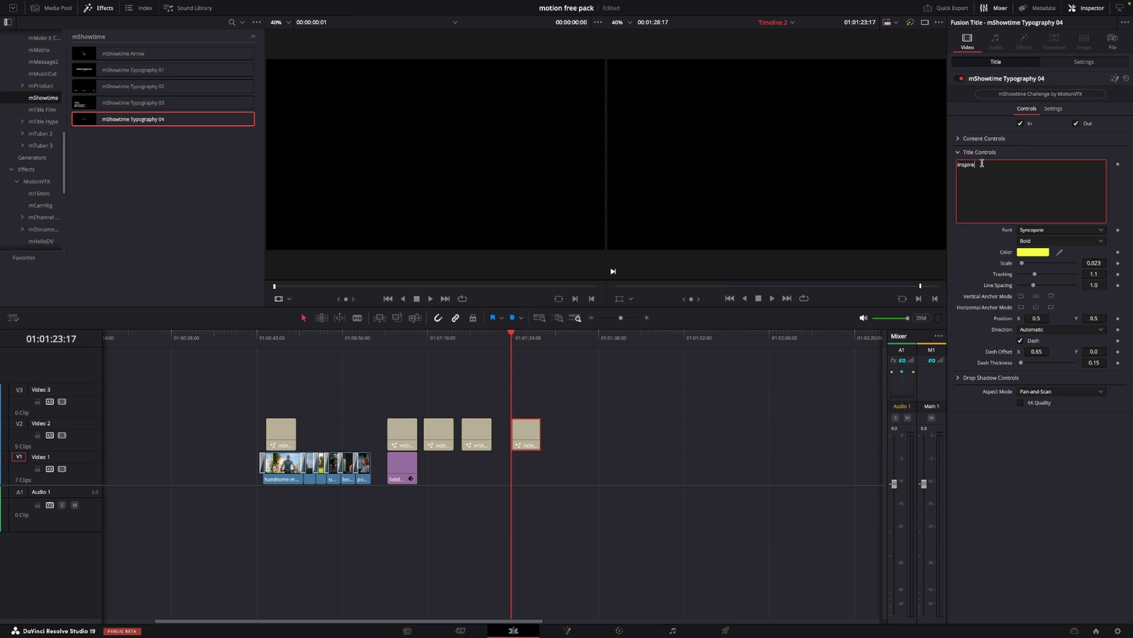
pyautogui.moveTo(981, 163); pyautogui.dragTo(934, 167)
pyautogui.press('BackSpace')
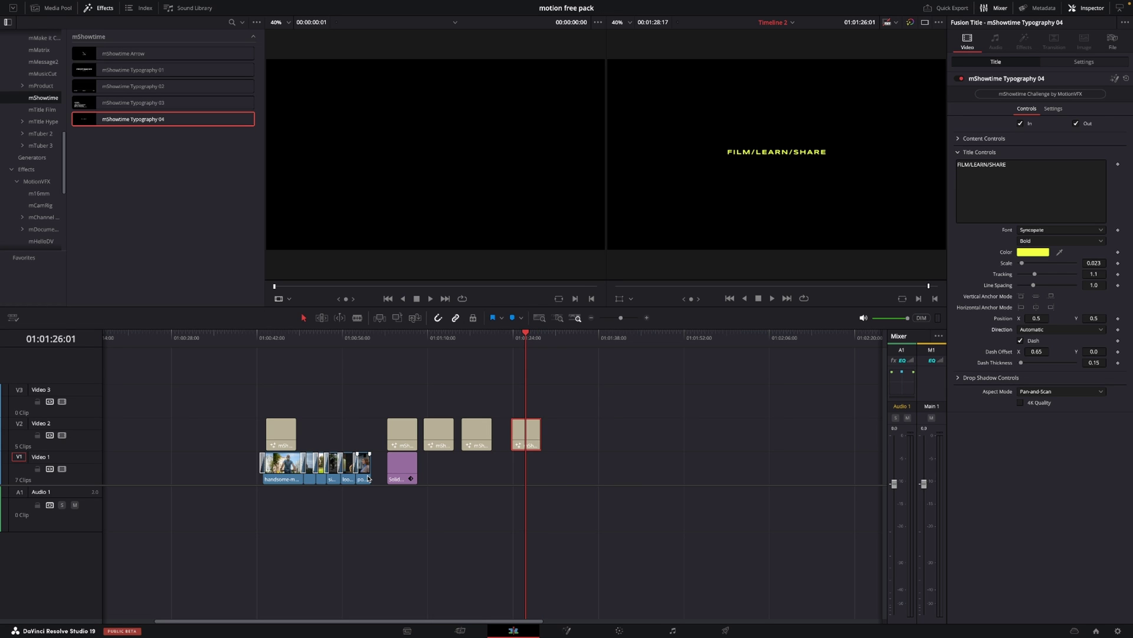
# Duplicate the last portrait clip on Video 1 into the empty space beyond the titles and show it in the viewer.
pyautogui.moveTo(365, 477); pyautogui.dragTo(650, 470)
pyautogui.click(628, 340)
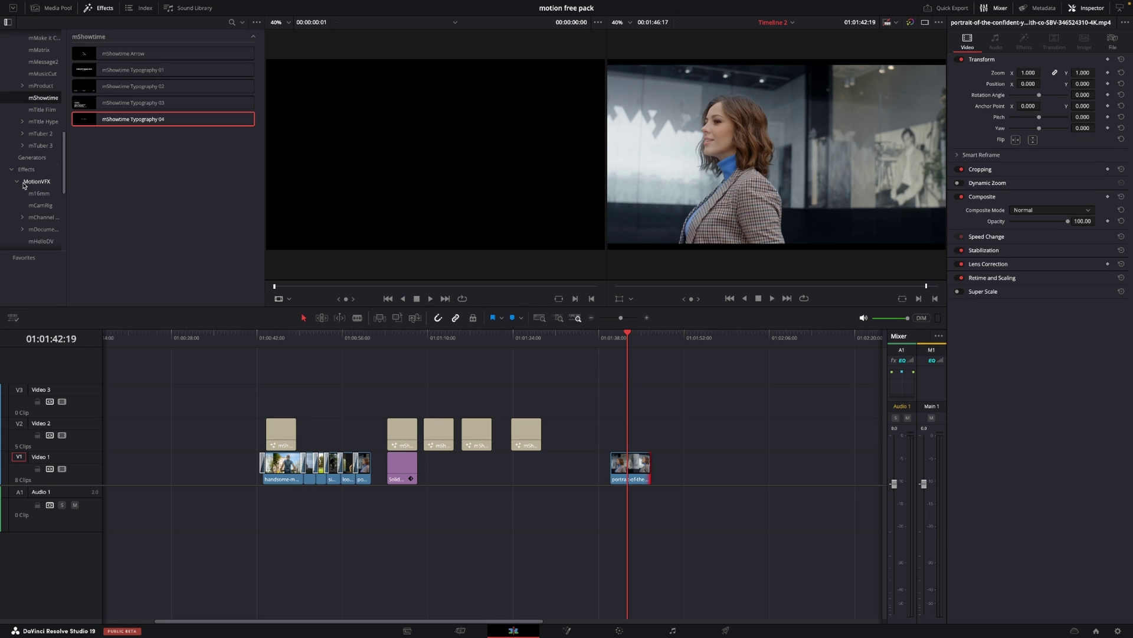
# Apply the mShowtime Camera Movement effect to the duplicated portrait clip and play it.
pyautogui.scroll(-3, 24, 185)
pyautogui.scroll(-1, 24, 185)
pyautogui.scroll(-1, 25, 188)
pyautogui.click(40, 184)
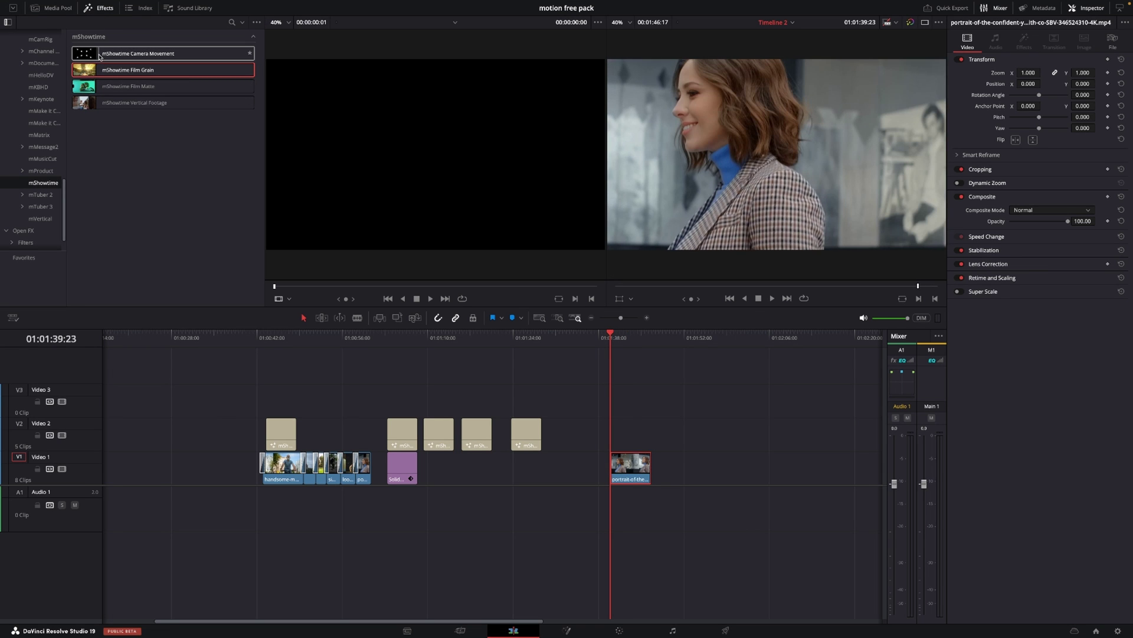
pyautogui.moveTo(99, 56); pyautogui.dragTo(628, 472)
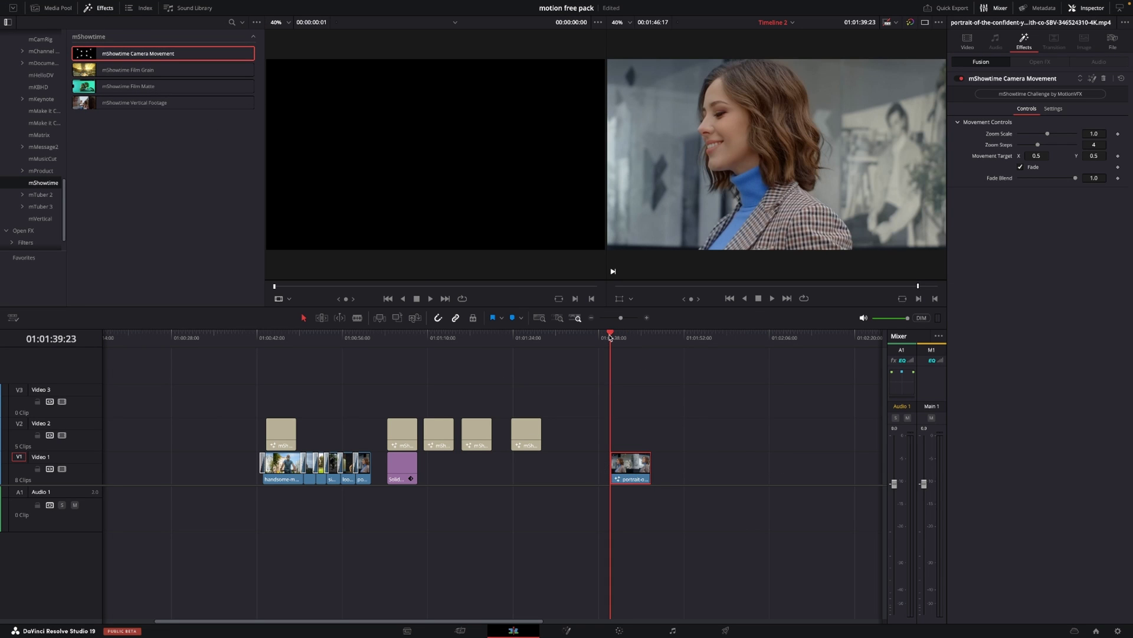
pyautogui.press('space')
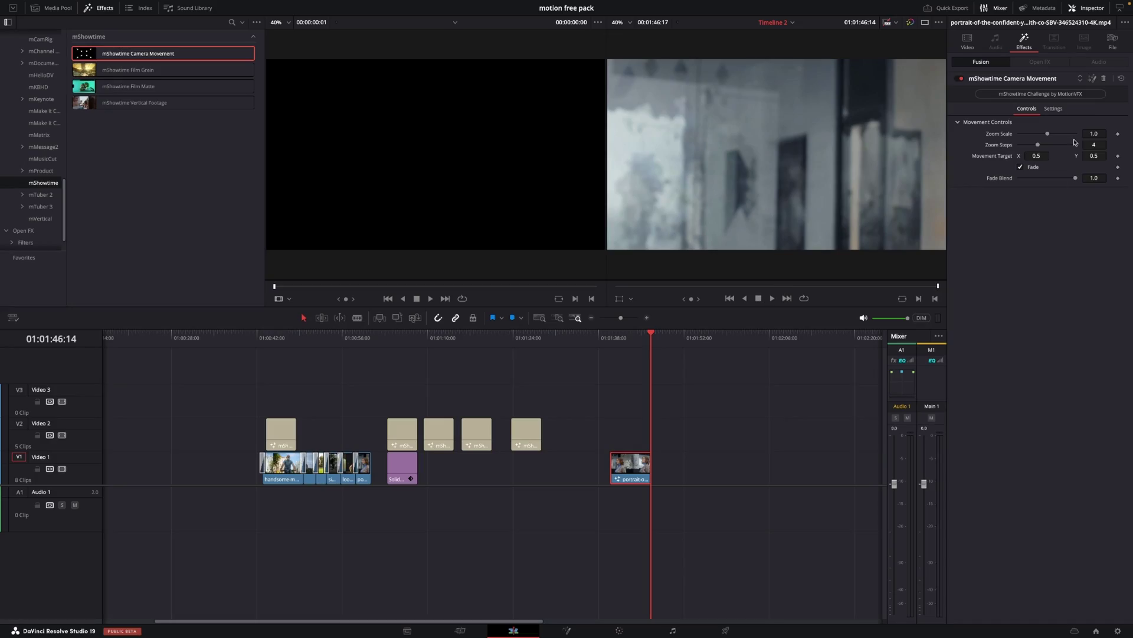
# Set Camera Movement's zoom scale to 0.73, zoom steps to 6 and movement target X to 0.174, and test the Fade option during playback.
pyautogui.moveTo(641, 339); pyautogui.dragTo(622, 341)
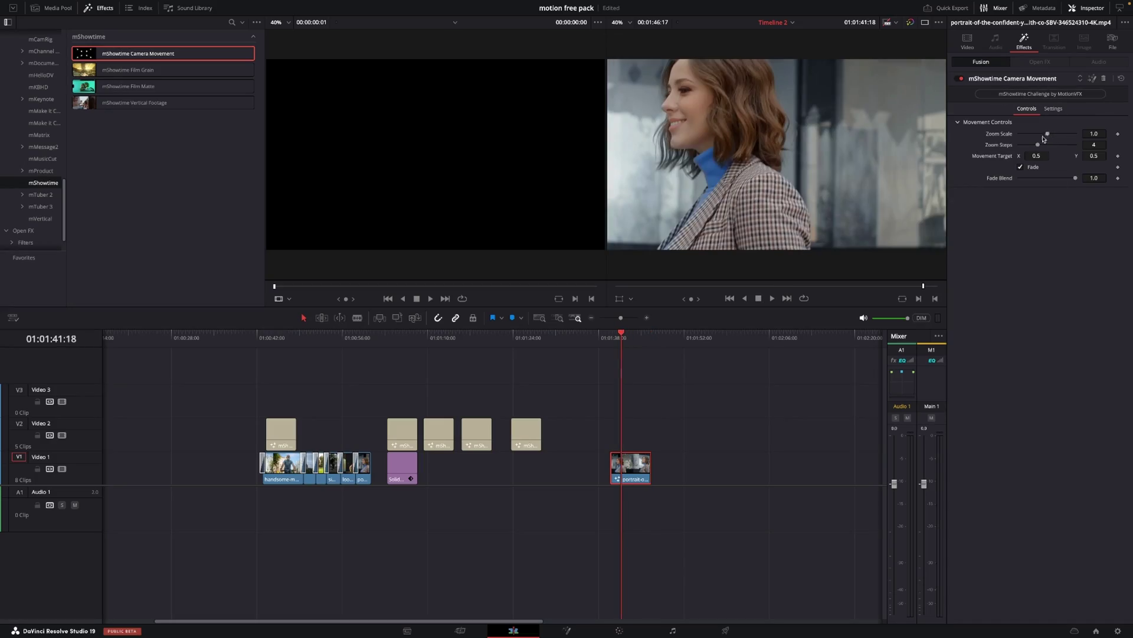
pyautogui.moveTo(1048, 134); pyautogui.dragTo(1008, 155)
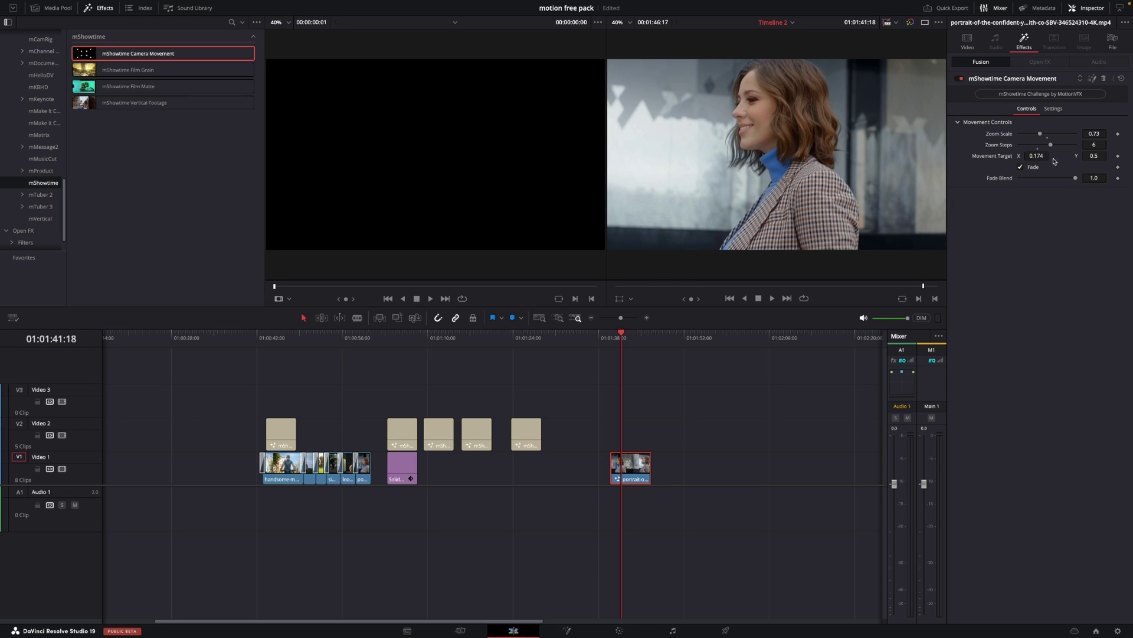
pyautogui.click(1021, 167)
pyautogui.press('space')
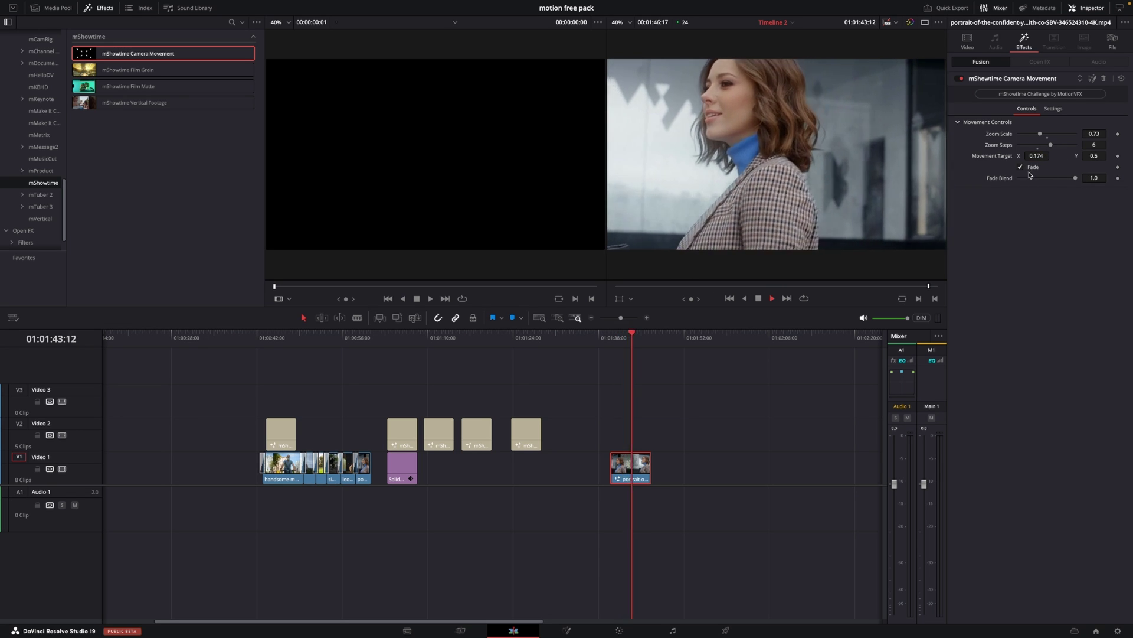
pyautogui.press('space')
pyautogui.click(1021, 168)
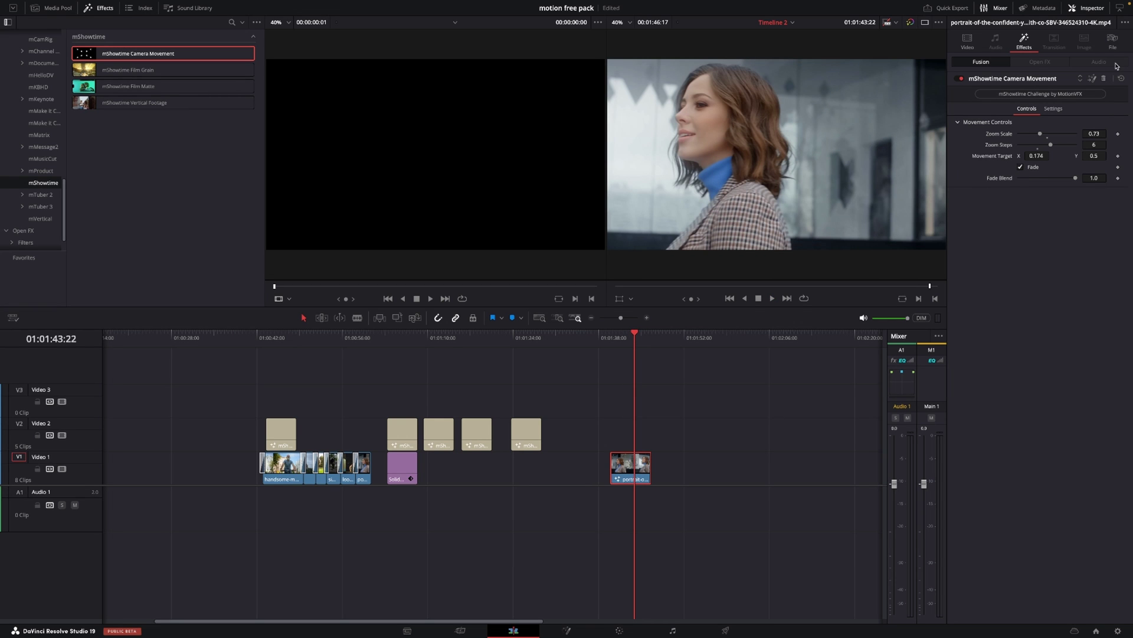
# Replace the duplicated portrait clip's Camera Movement effect with mShowtime Film Grain.
pyautogui.click(1103, 77)
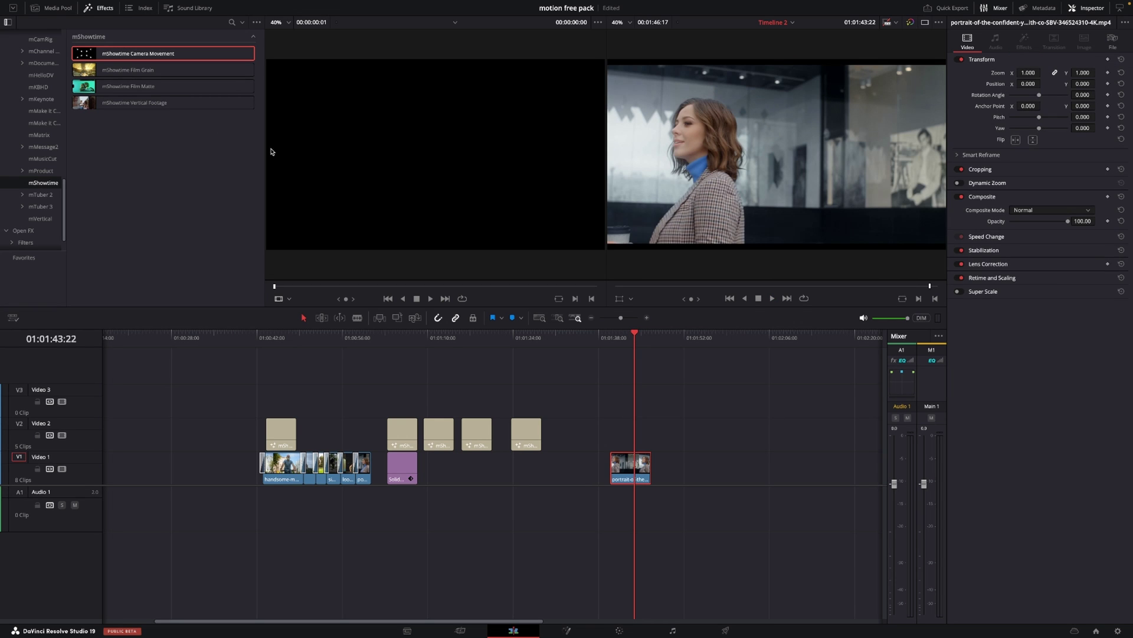
pyautogui.moveTo(105, 72); pyautogui.dragTo(630, 474)
pyautogui.moveTo(634, 337); pyautogui.dragTo(621, 337)
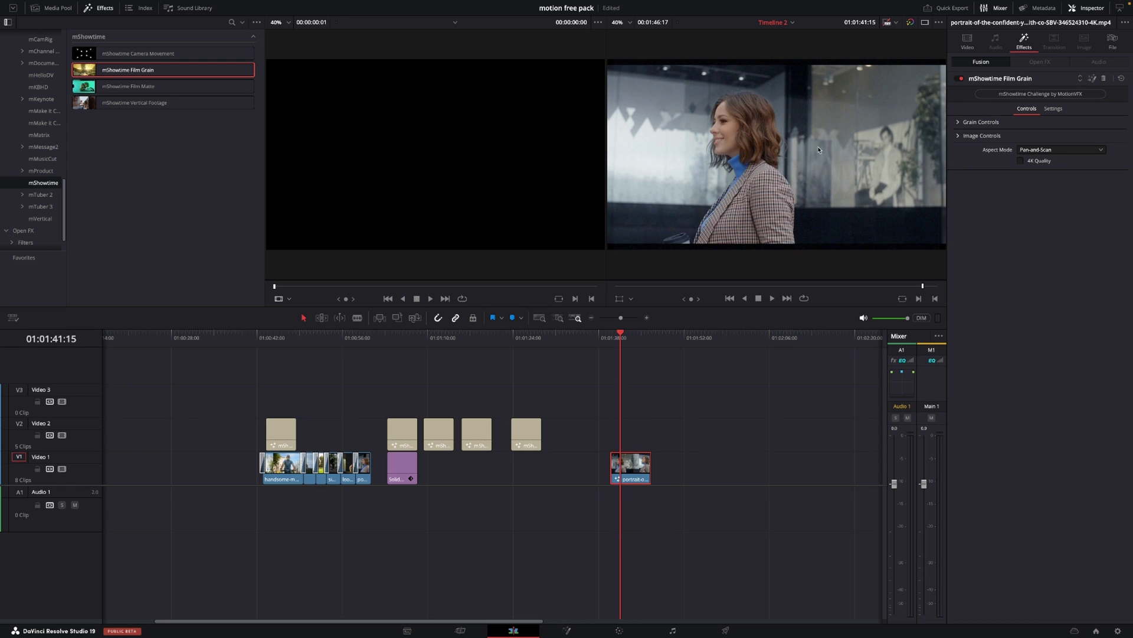
# Set the Film Grain type to Eastman EXR 500T, its scale to 3.6 and its opacity to 0.929.
pyautogui.click(959, 123)
pyautogui.click(1049, 133)
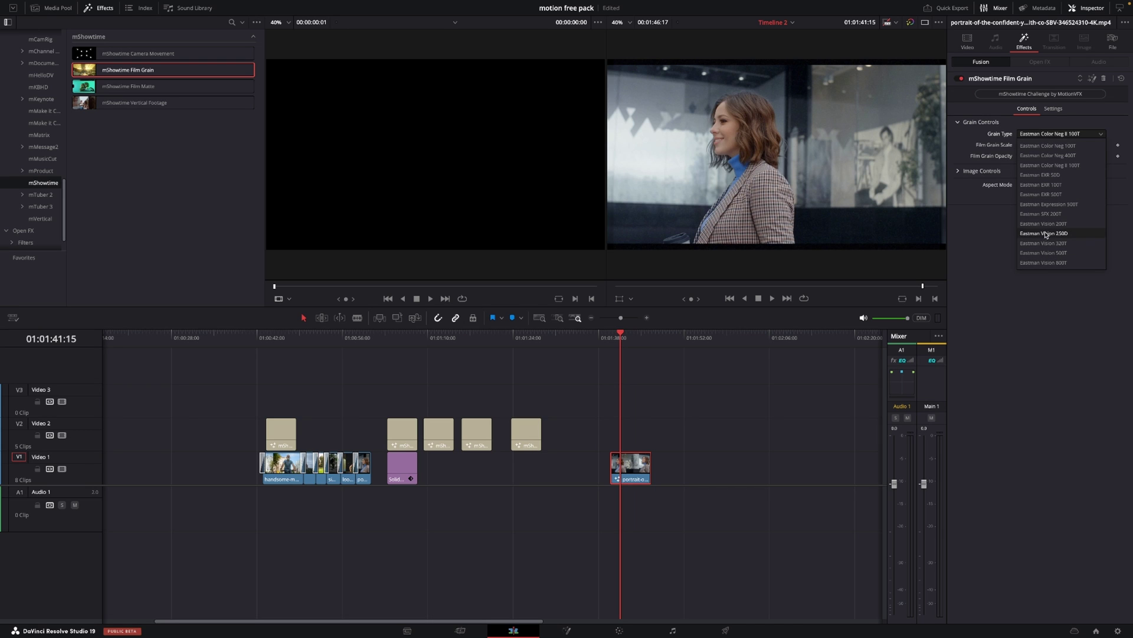
pyautogui.click(1055, 196)
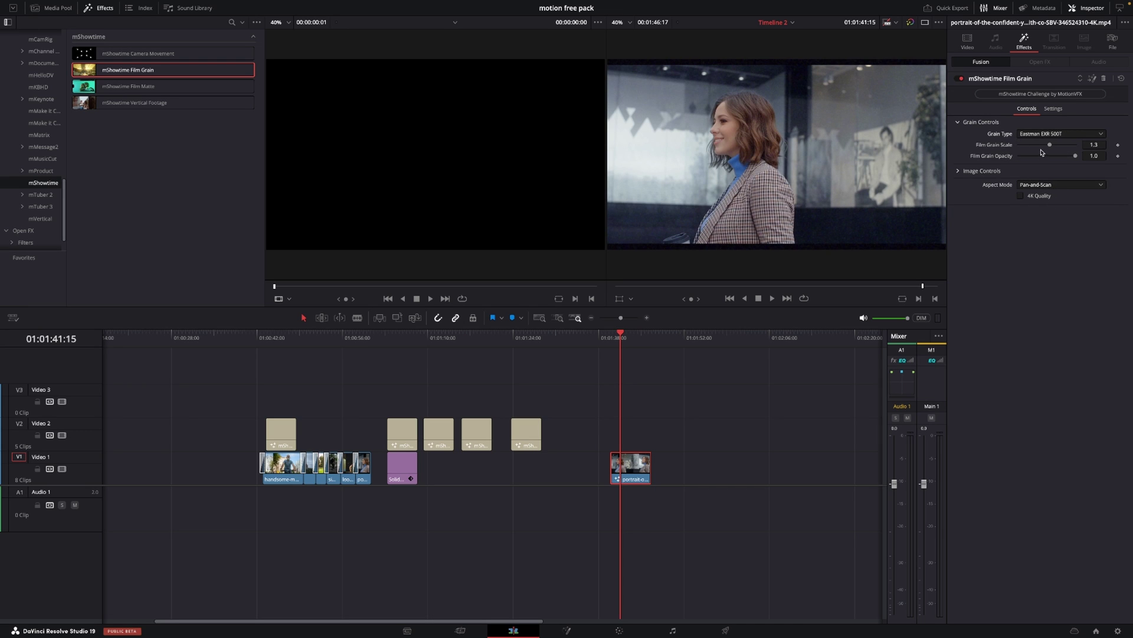
pyautogui.moveTo(1050, 144)
pyautogui.mouseDown()
pyautogui.moveTo(1073, 146)
pyautogui.moveTo(1026, 146)
pyautogui.moveTo(1068, 148)
pyautogui.mouseUp()
pyautogui.moveTo(1076, 157)
pyautogui.mouseDown()
pyautogui.moveTo(1054, 157)
pyautogui.moveTo(1072, 159)
pyautogui.mouseUp()
# Set Film Grain's image gain to 3.1, brightness to -0.19, contrast to -0.3 and saturation to 0.63, and play the clip.
pyautogui.click(959, 171)
pyautogui.moveTo(1048, 184); pyautogui.dragTo(1038, 218)
pyautogui.press('/')
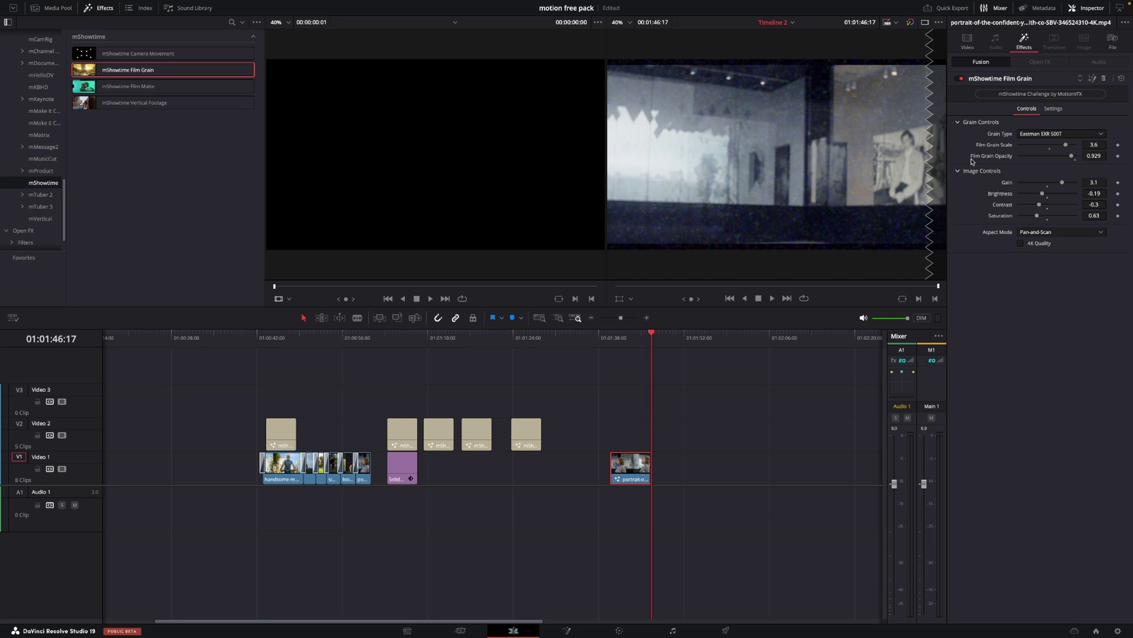
# Replace the portrait clip's Film Grain effect with mShowtime Film Matte.
pyautogui.click(1104, 79)
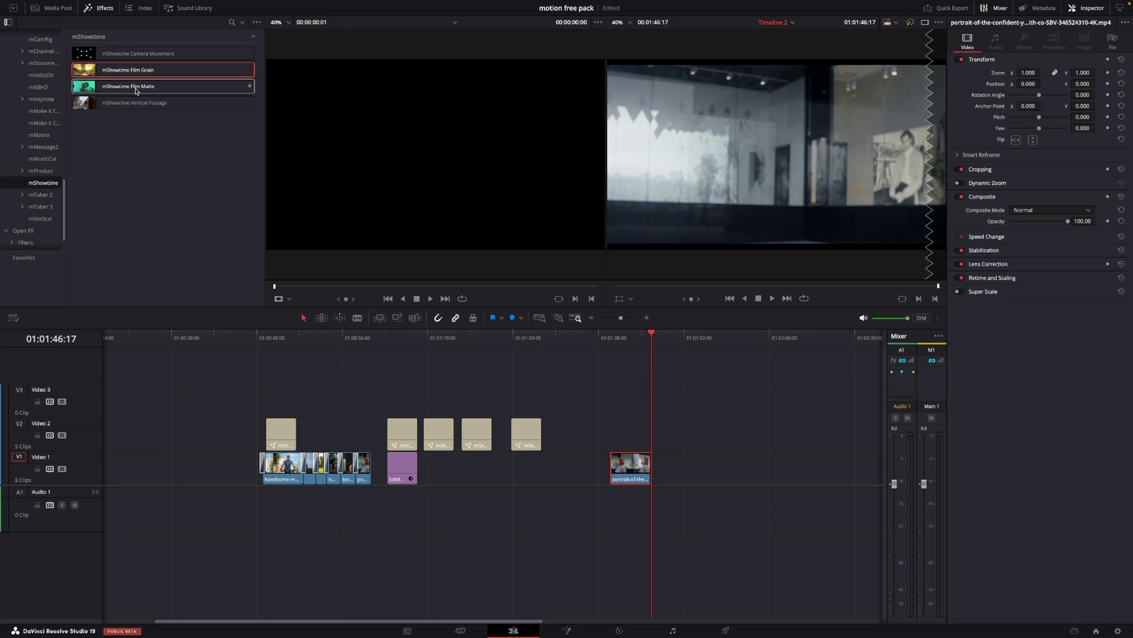
pyautogui.moveTo(135, 88); pyautogui.dragTo(630, 480)
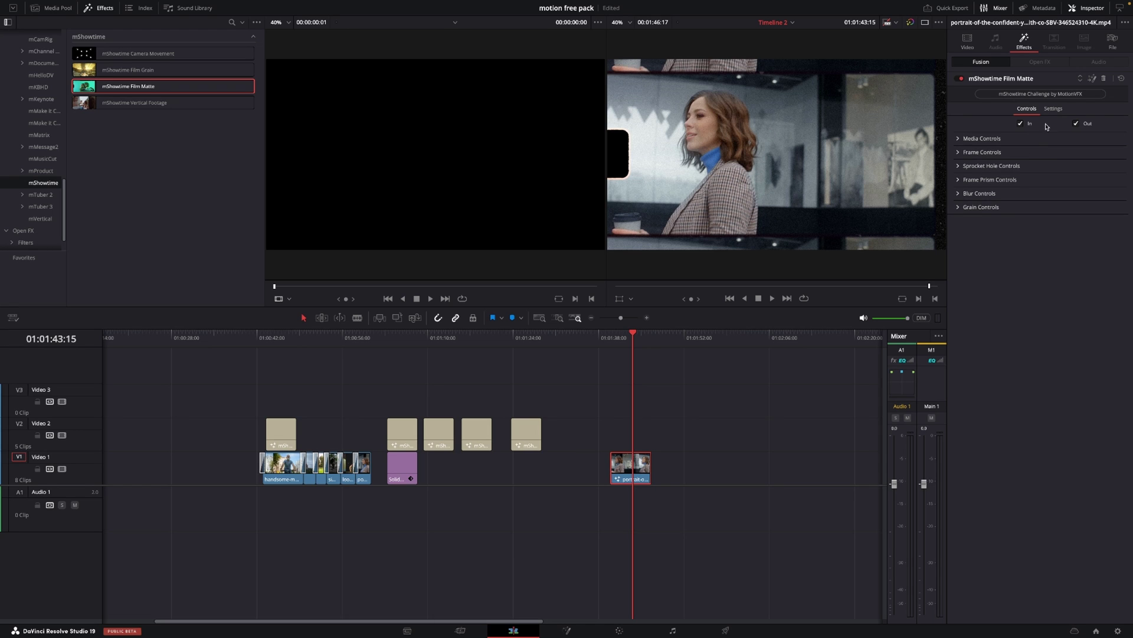
# Replace the portrait clip's Film Matte effect with mShowtime Vertical Footage and move the playhead to an earlier frame of the clip.
pyautogui.click(1105, 81)
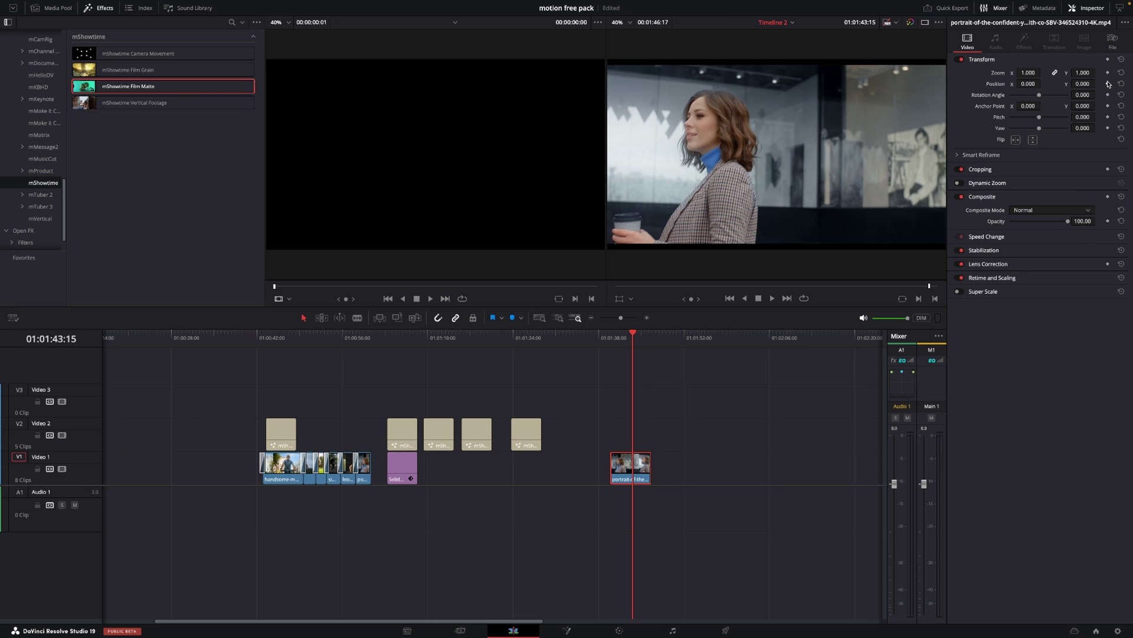
pyautogui.moveTo(106, 107); pyautogui.dragTo(621, 468)
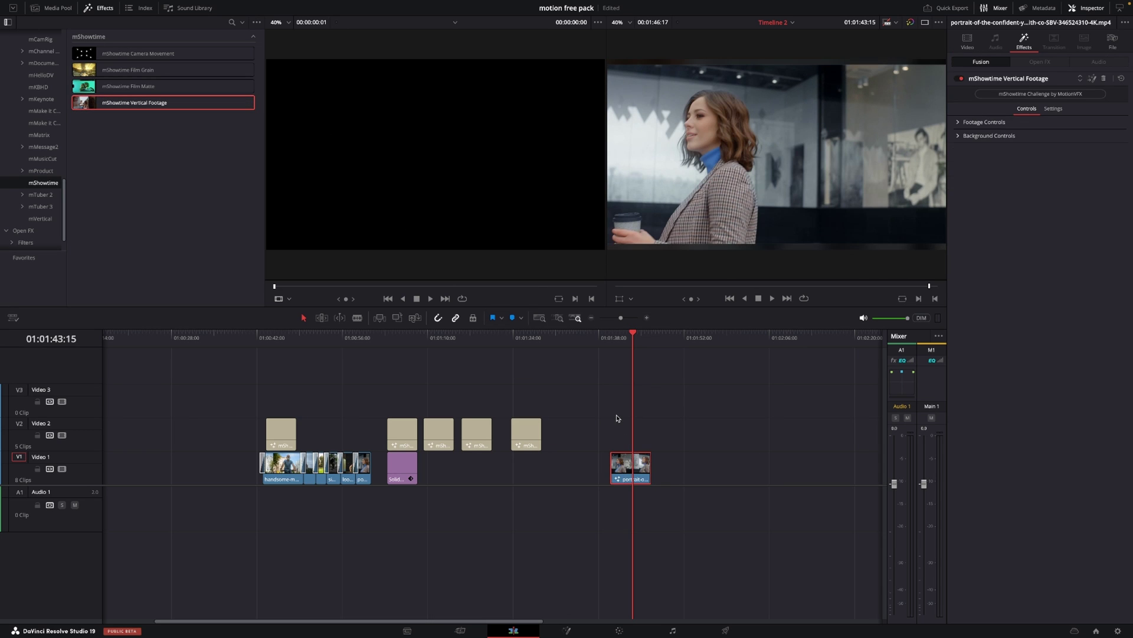
pyautogui.hotkey('shift', 'Left')
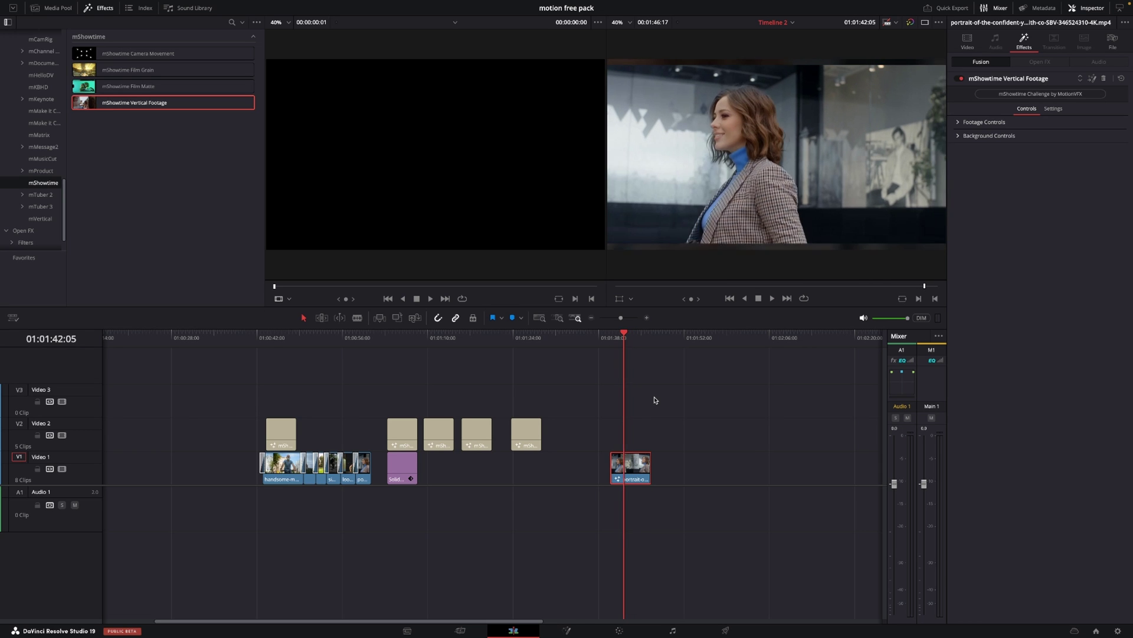
# Set Vertical Footage's footage scale to 0.69 and footage position X to 0.501.
pyautogui.click(958, 123)
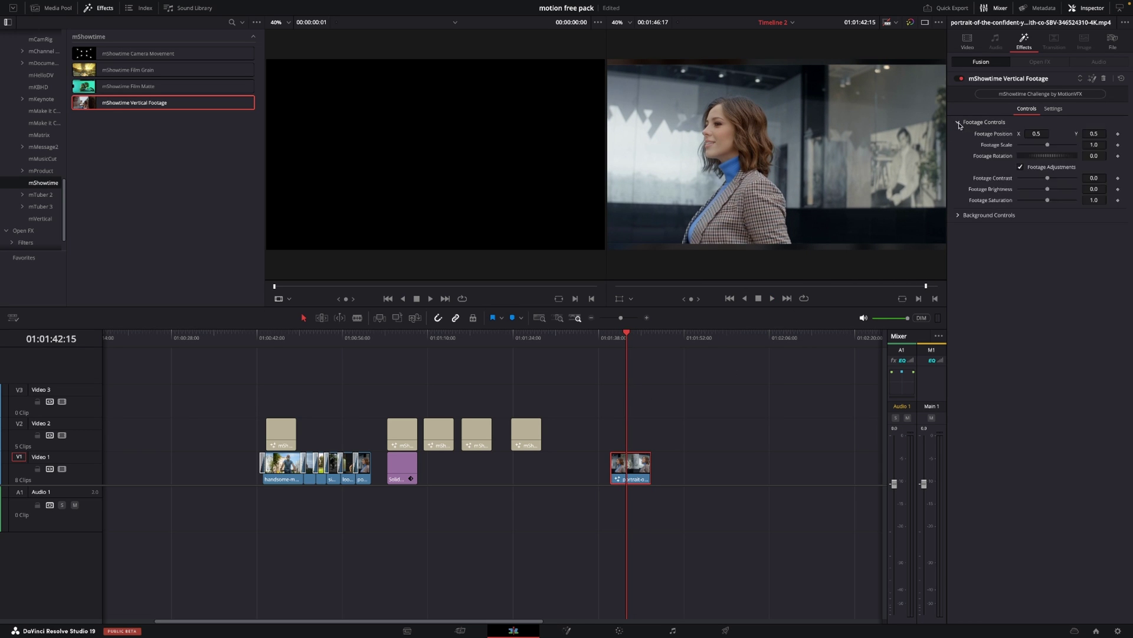
pyautogui.moveTo(1039, 133)
pyautogui.mouseDown()
pyautogui.moveTo(1069, 137)
pyautogui.moveTo(1039, 145)
pyautogui.mouseUp()
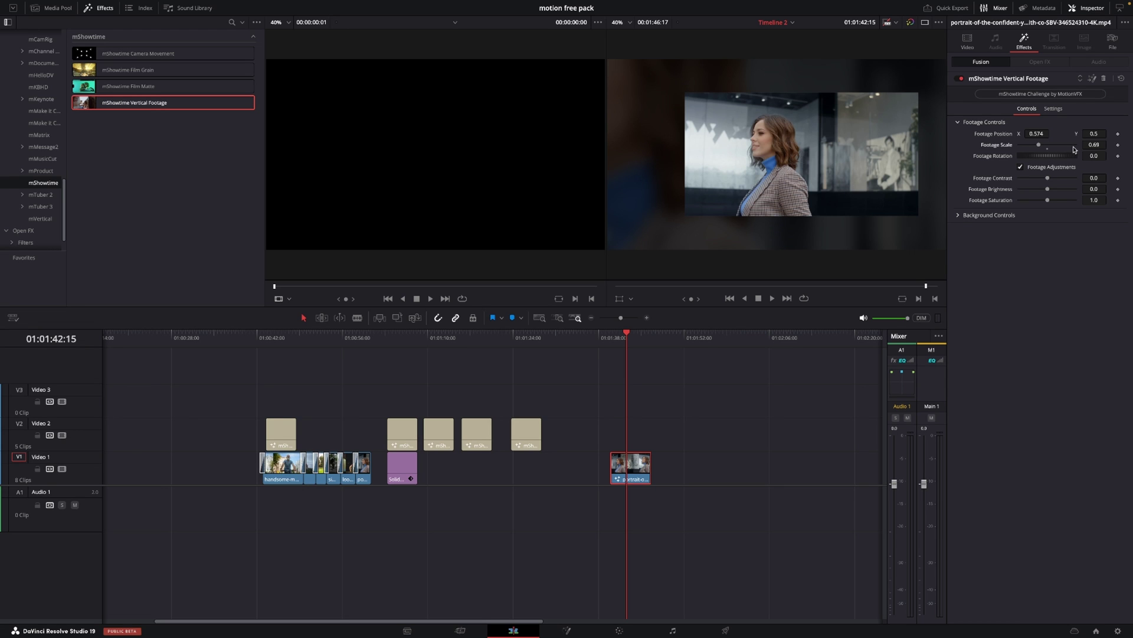
pyautogui.moveTo(1046, 132); pyautogui.dragTo(1027, 133)
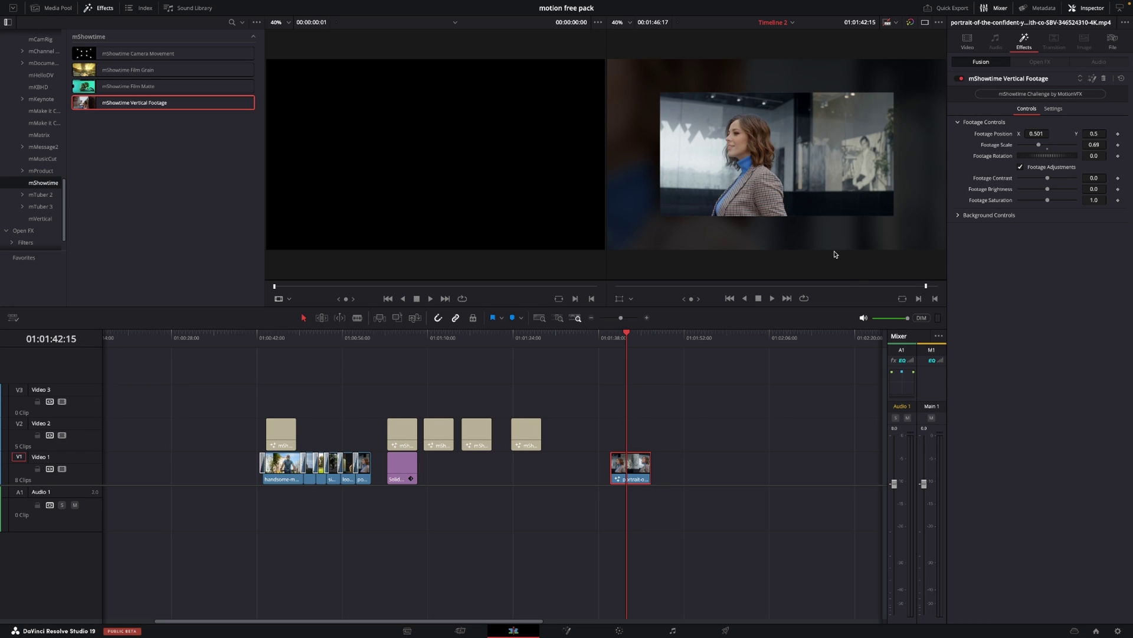
# Try a Vertical Footage background scale of 2.65 and an adjusted blur scale, and undo back to the portrait clip without the effect.
pyautogui.click(958, 216)
pyautogui.moveTo(1064, 238); pyautogui.dragTo(1059, 238)
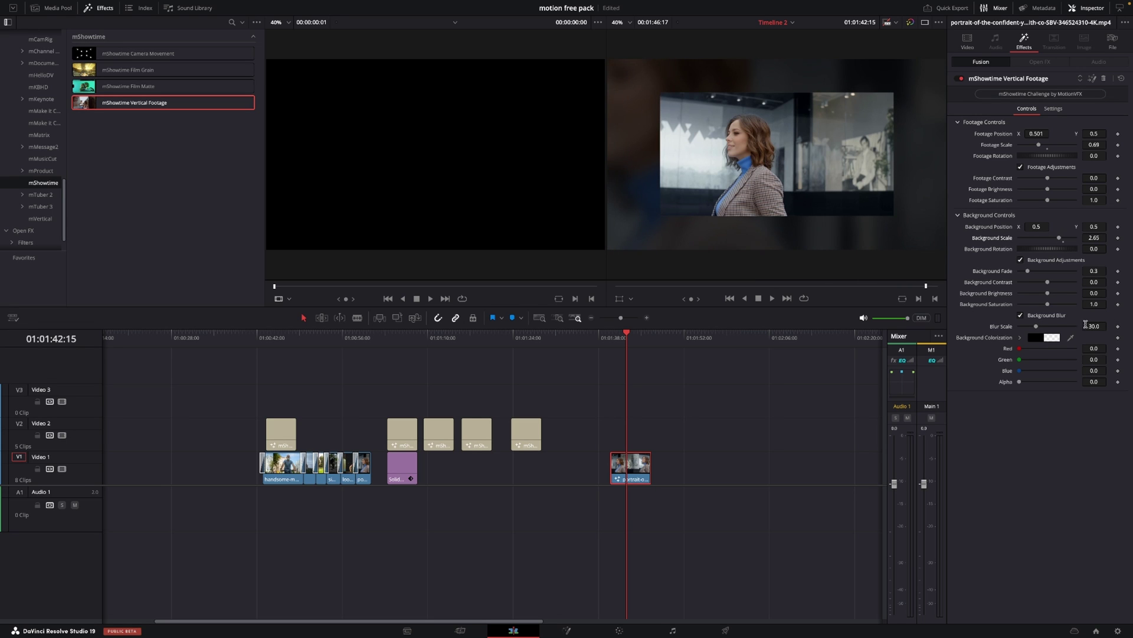
pyautogui.moveTo(1037, 327); pyautogui.dragTo(1039, 326)
pyautogui.hotkey('ctrl', 'z')
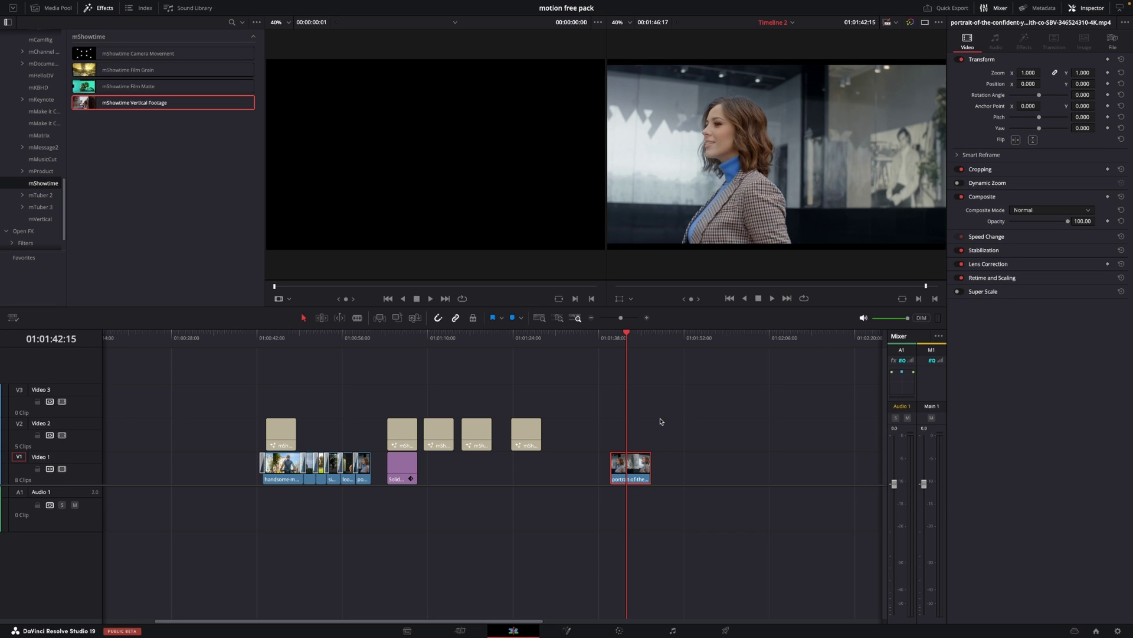